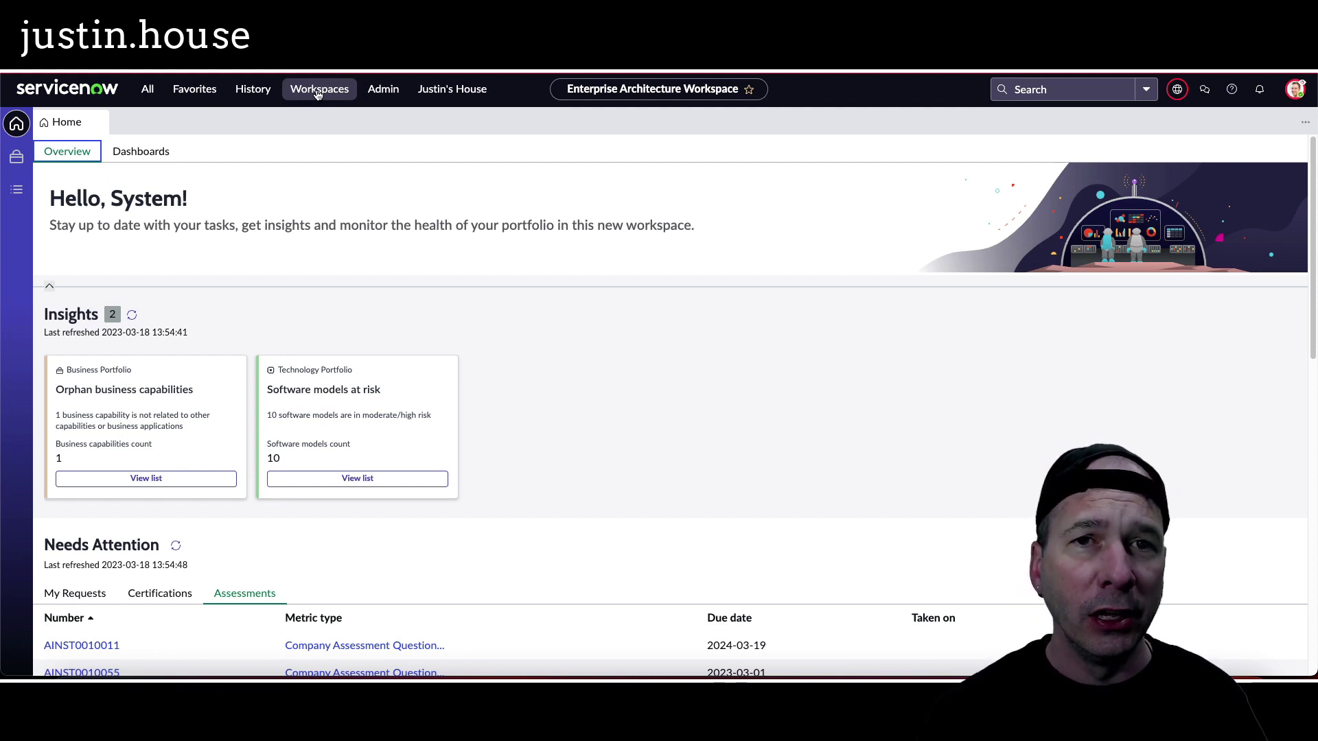
Glance at the available workspaces, then dismiss the list to return to the home overview
left_click(318, 94)
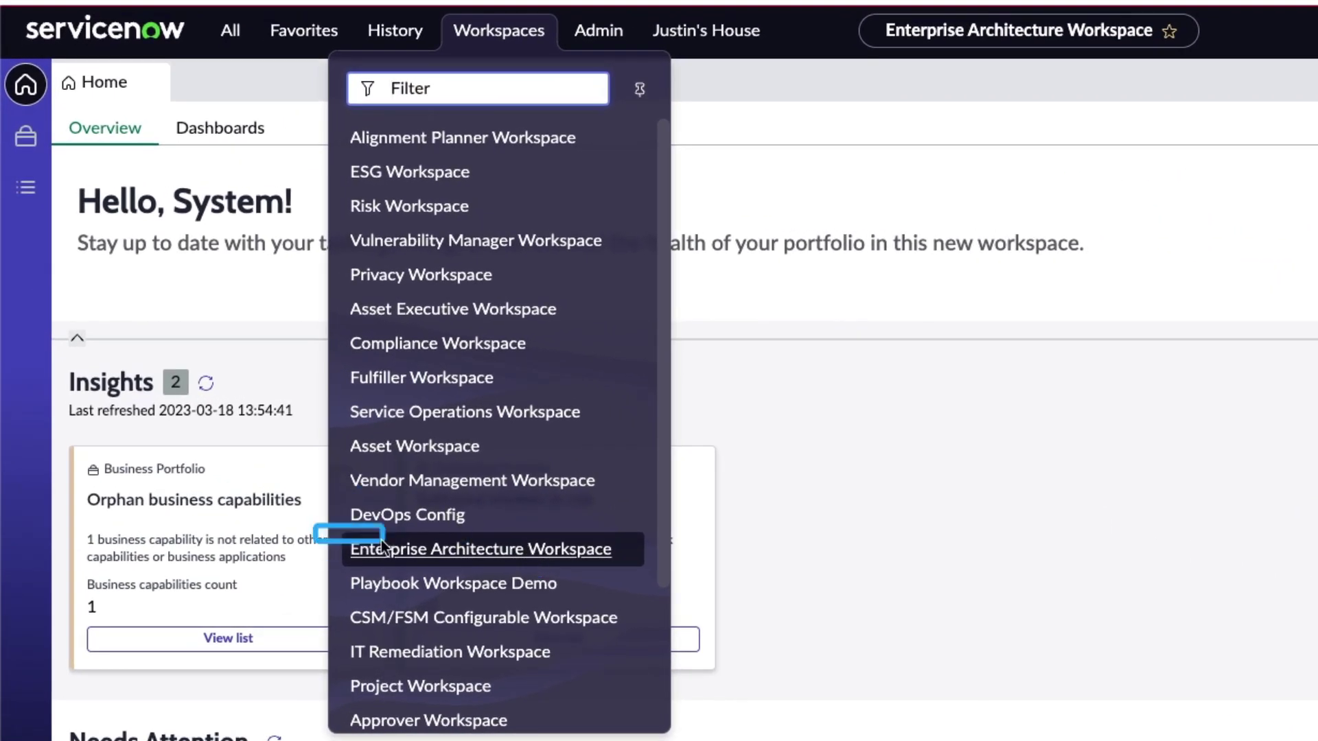
left_click_drag(381, 540, 681, 568)
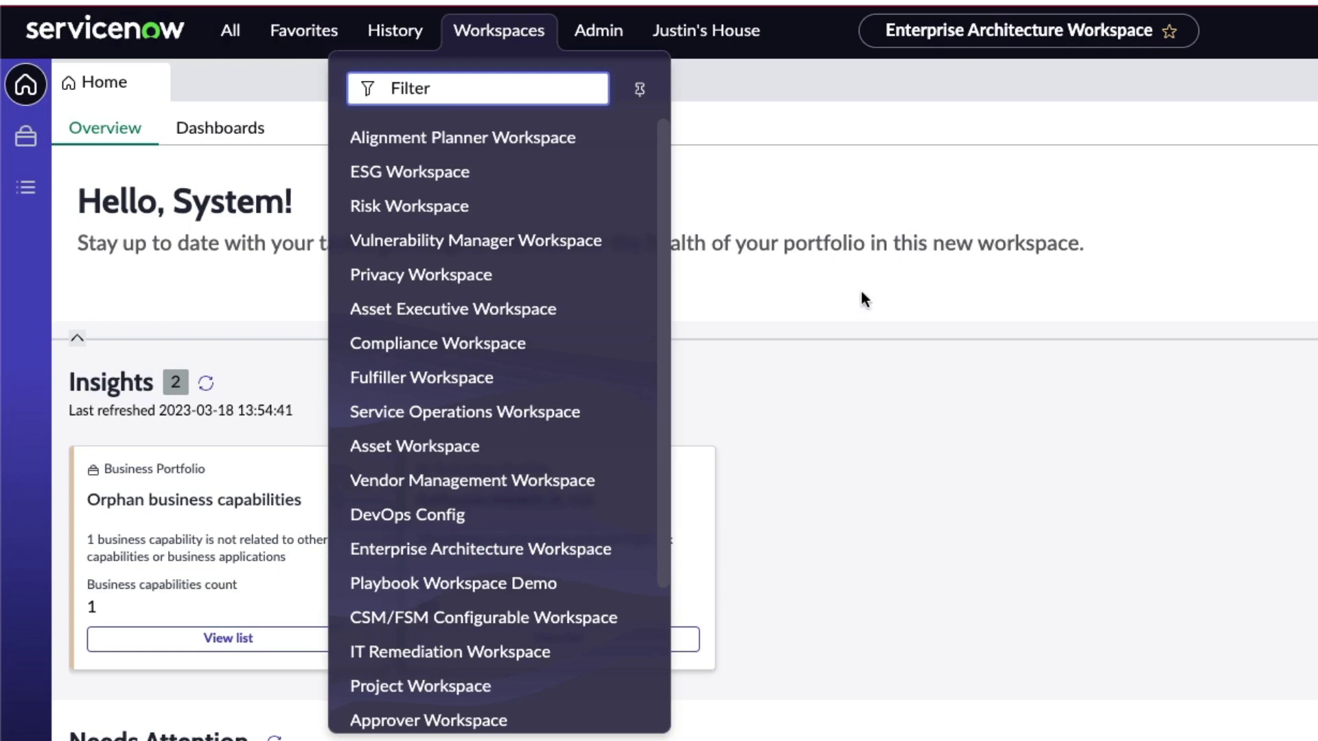
left_click(787, 158)
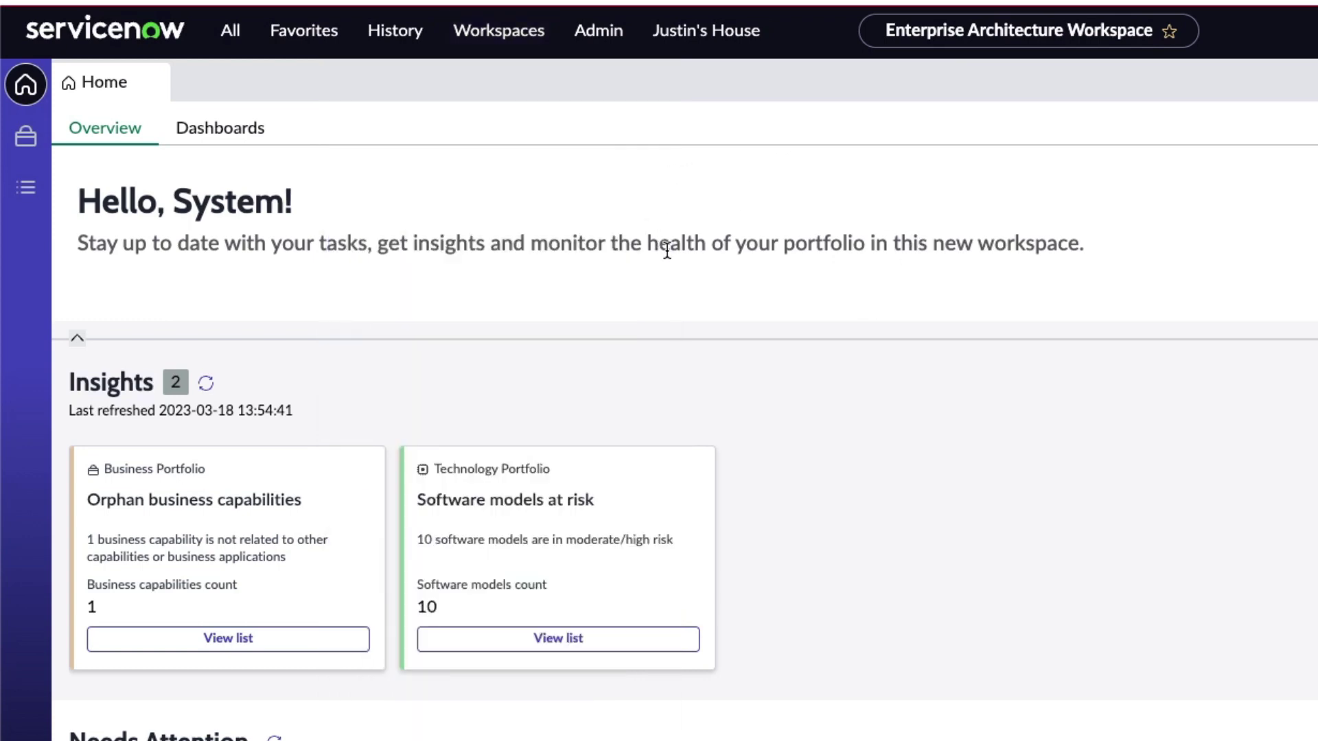
Review the list of the one orphan business capability, then collapse the Insights section
scroll(651, 287, "down", 3)
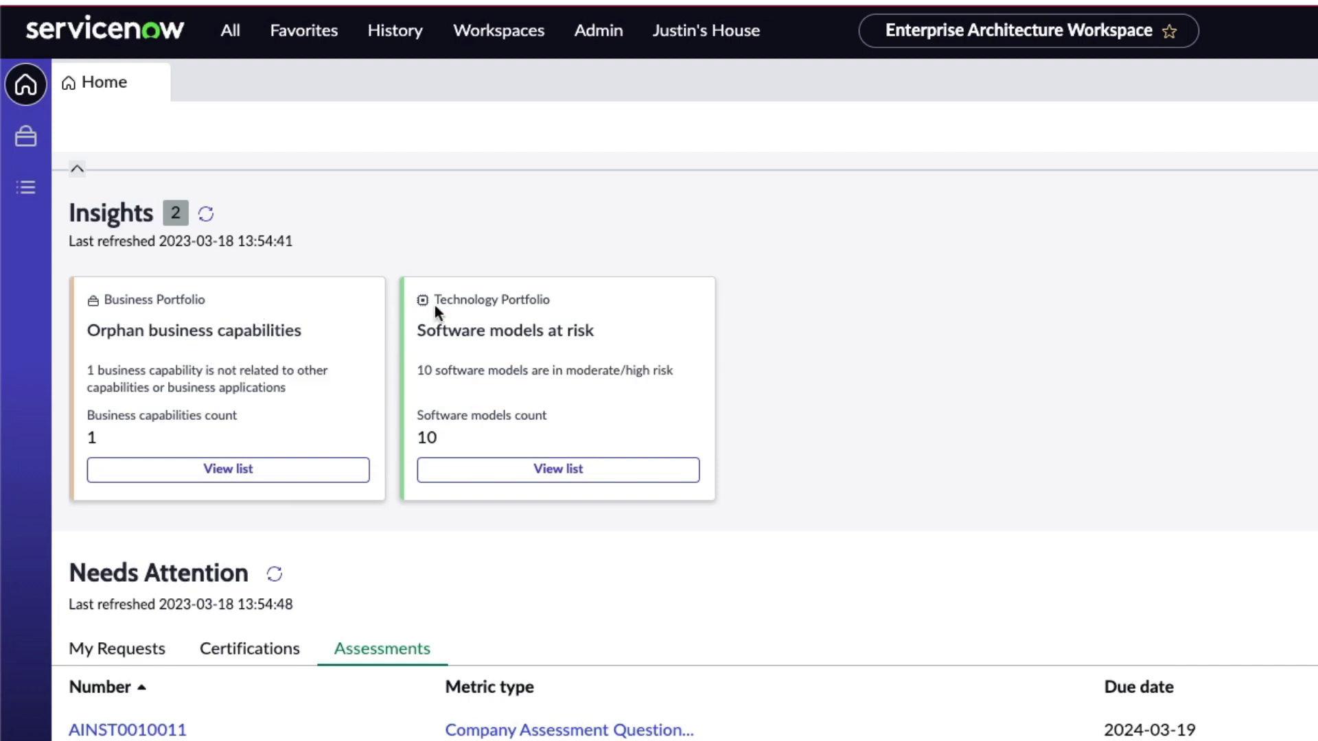
left_click(235, 466)
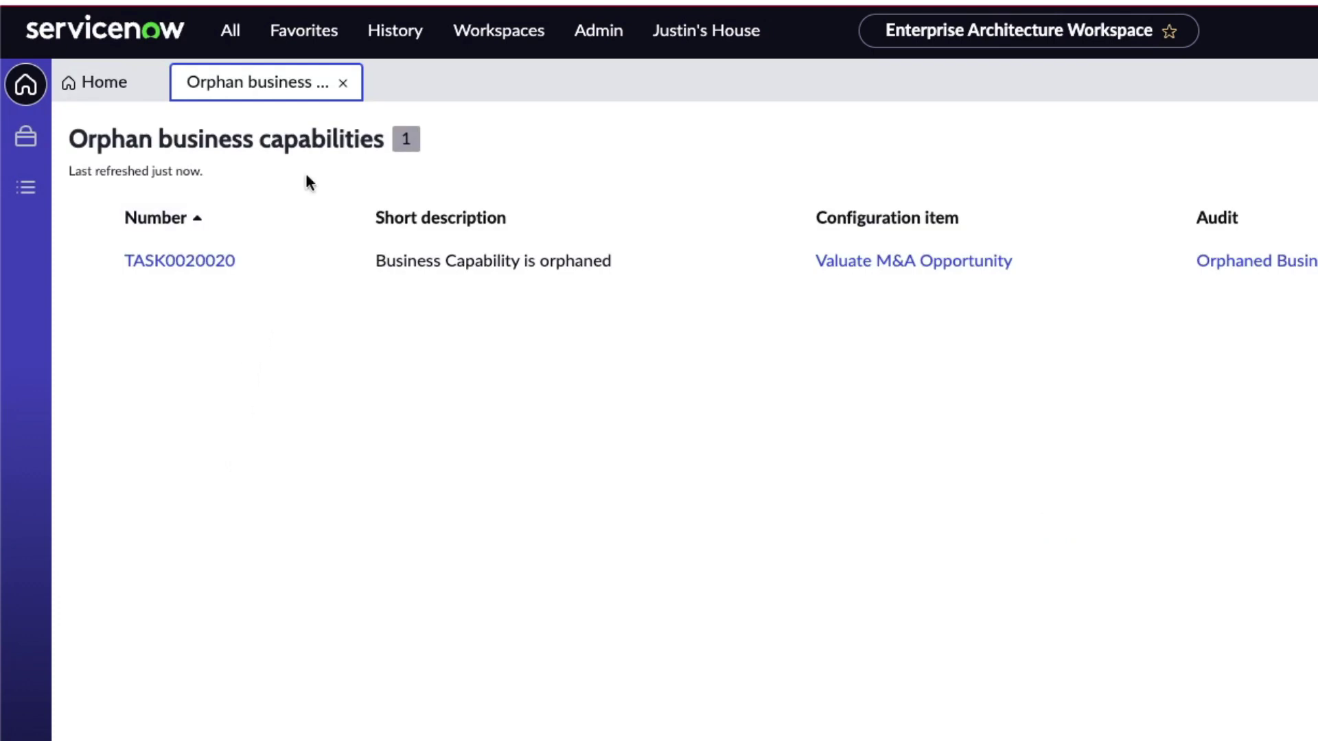
left_click(344, 84)
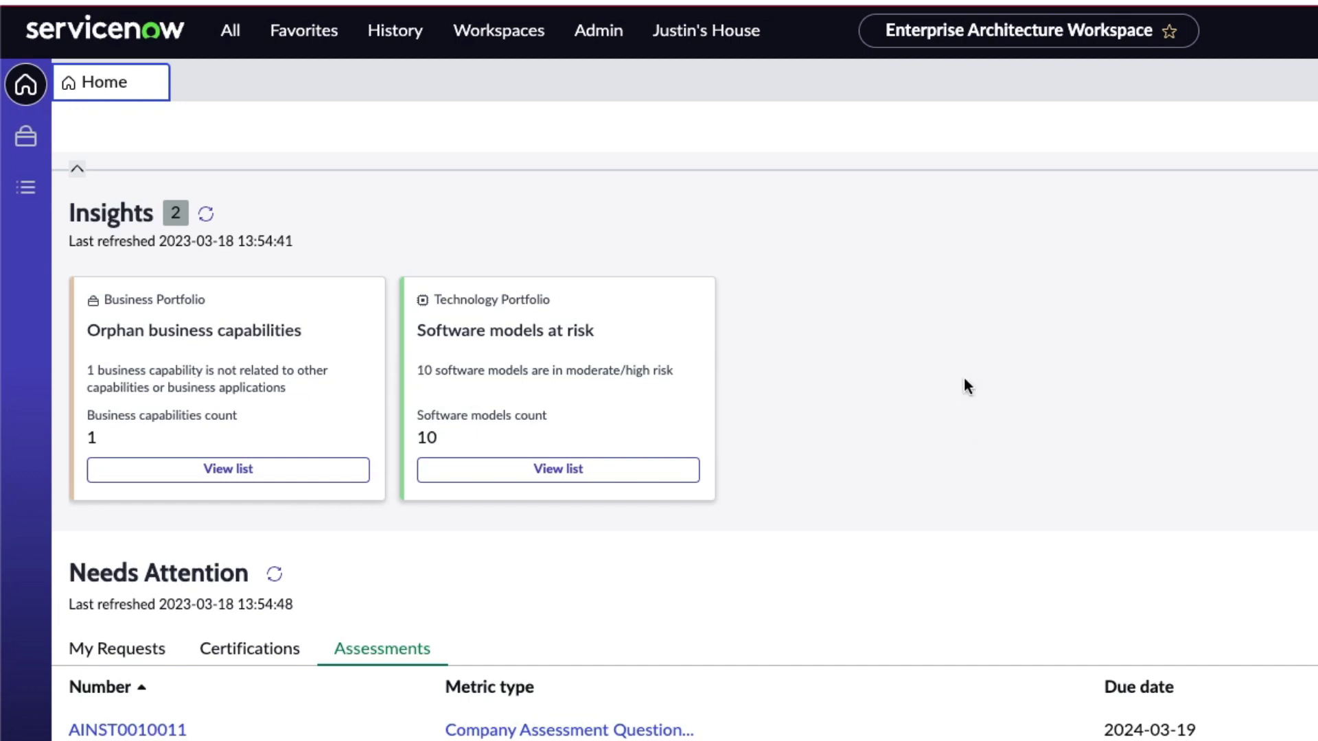
left_click(79, 171)
left_click(109, 305)
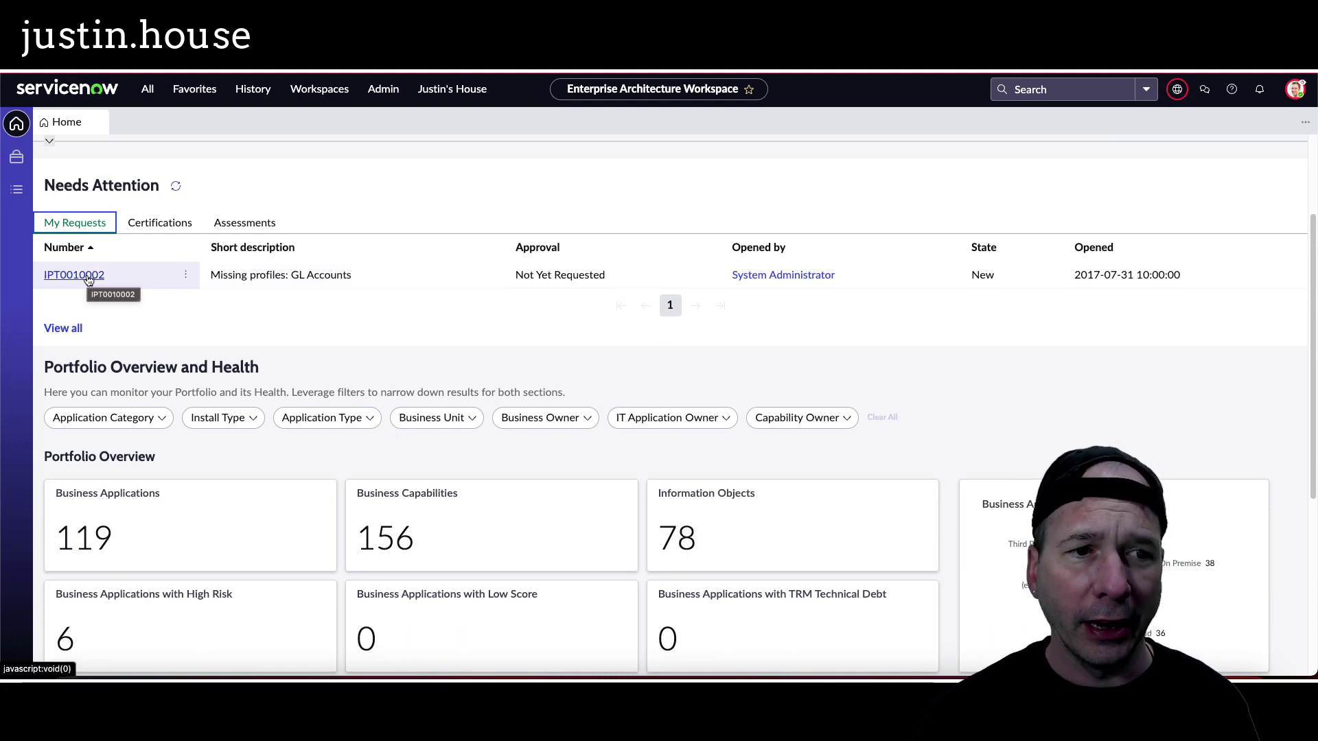
left_click(161, 221)
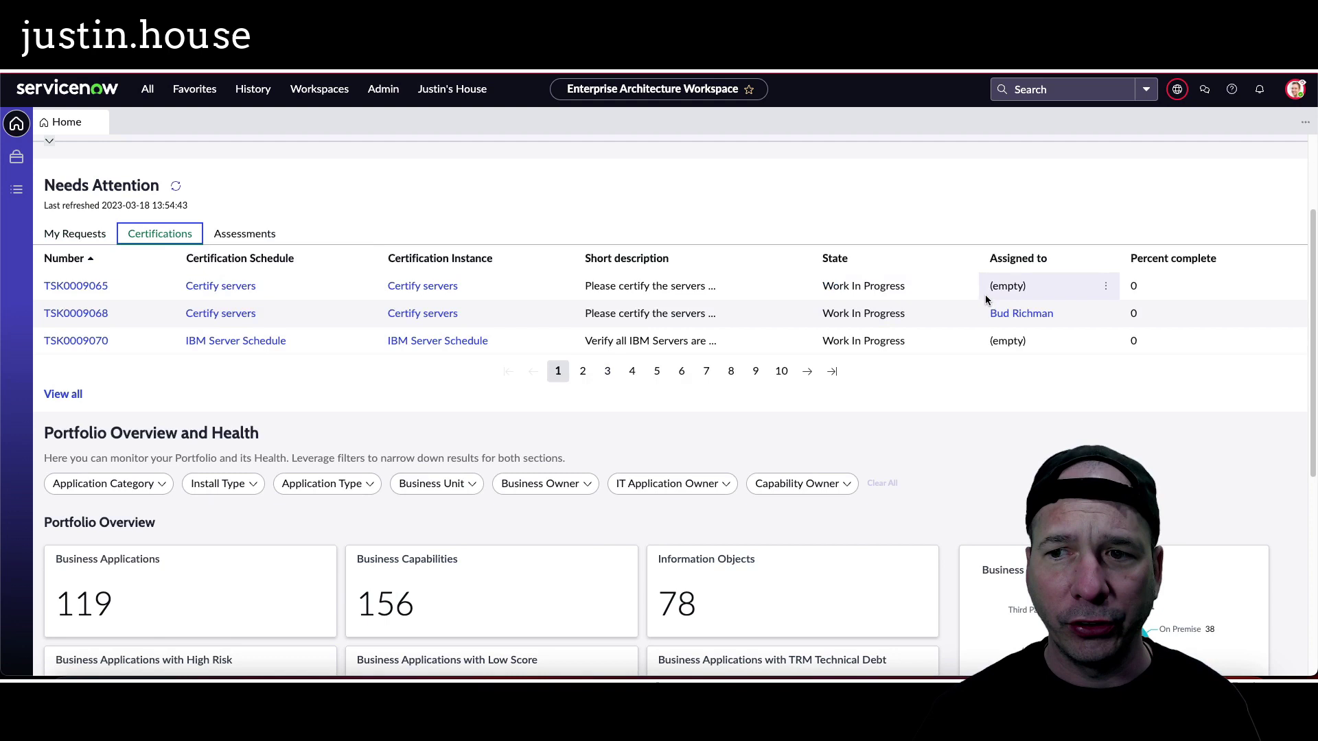
left_click(248, 240)
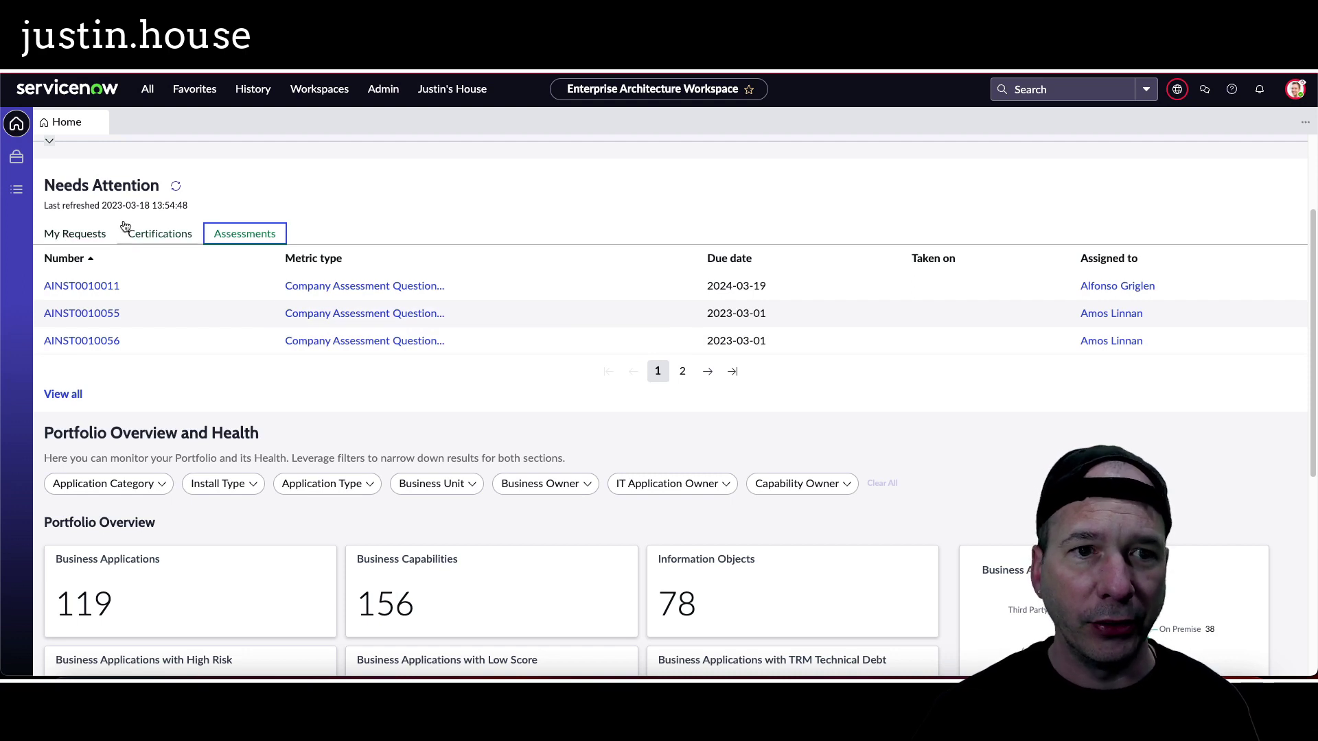
left_click(177, 188)
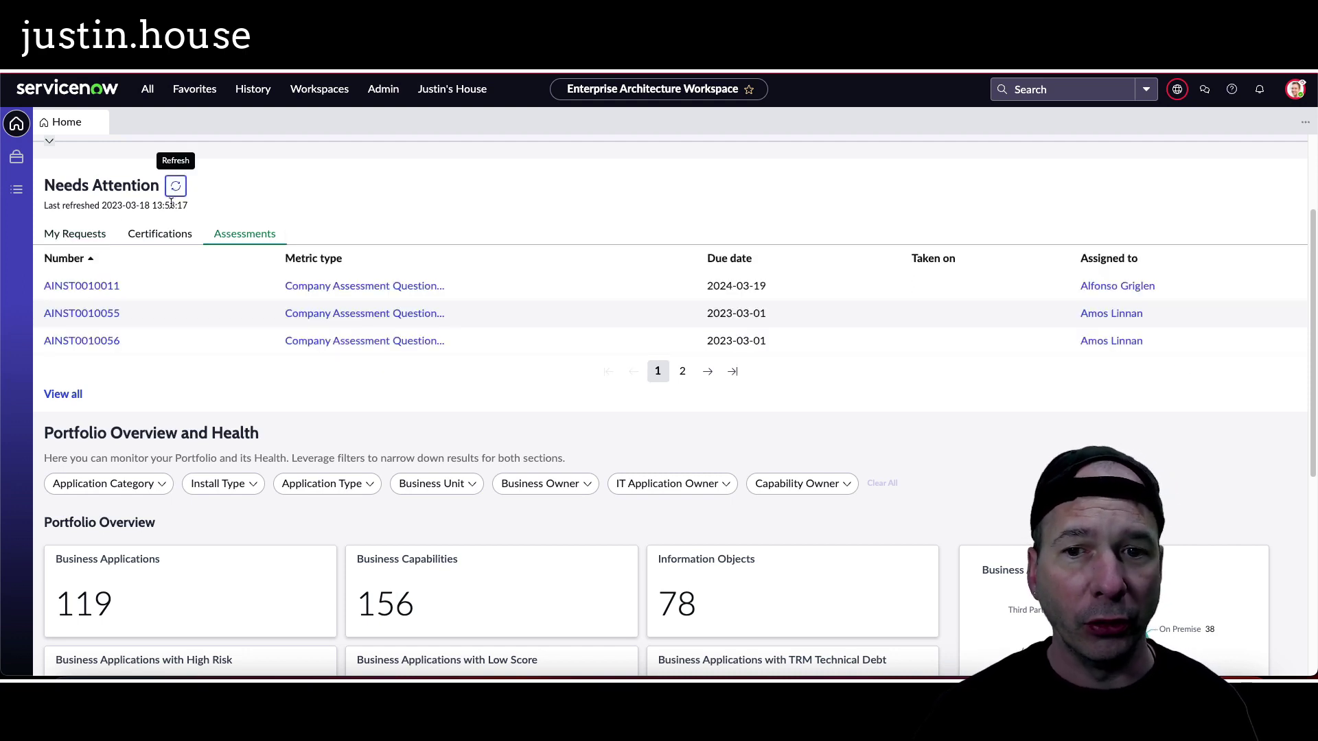
left_click(80, 235)
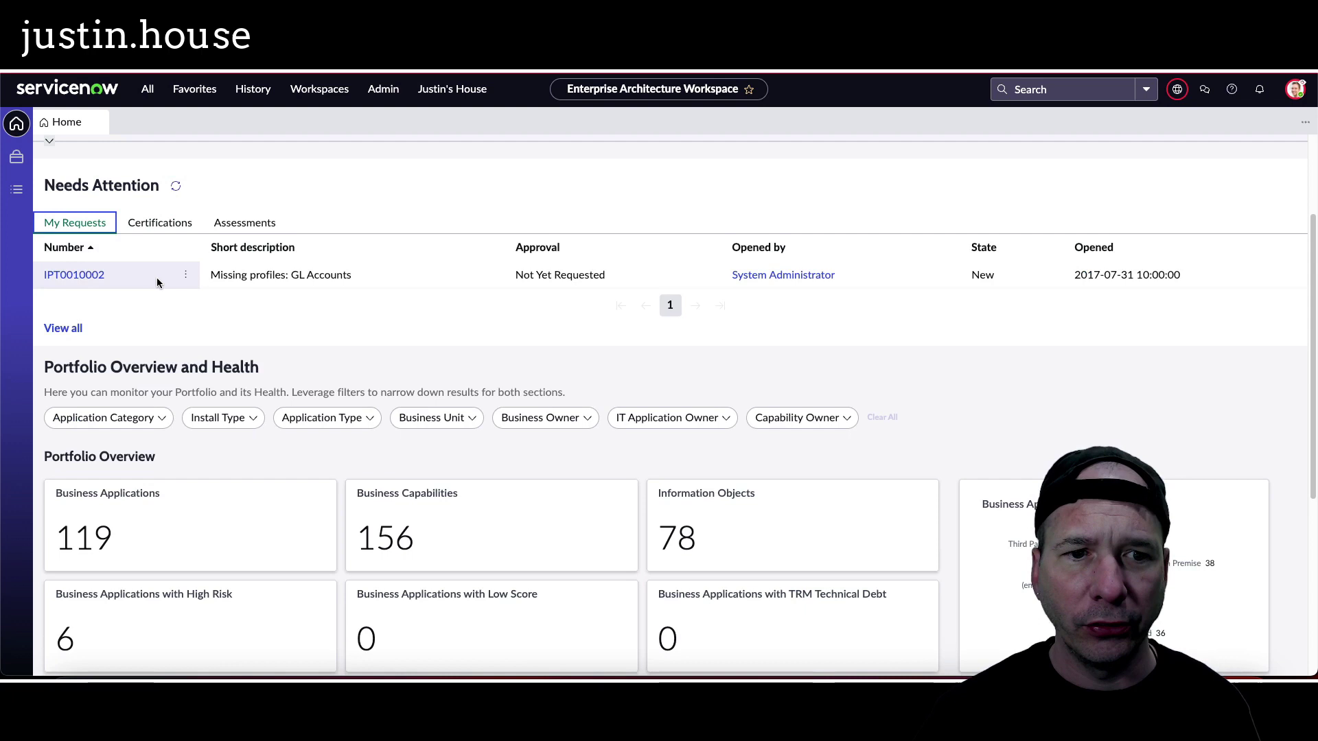
Filter the Portfolio Overview to the Accounts Payable application category
scroll(156, 316, "down", 2)
scroll(157, 318, "down", 1)
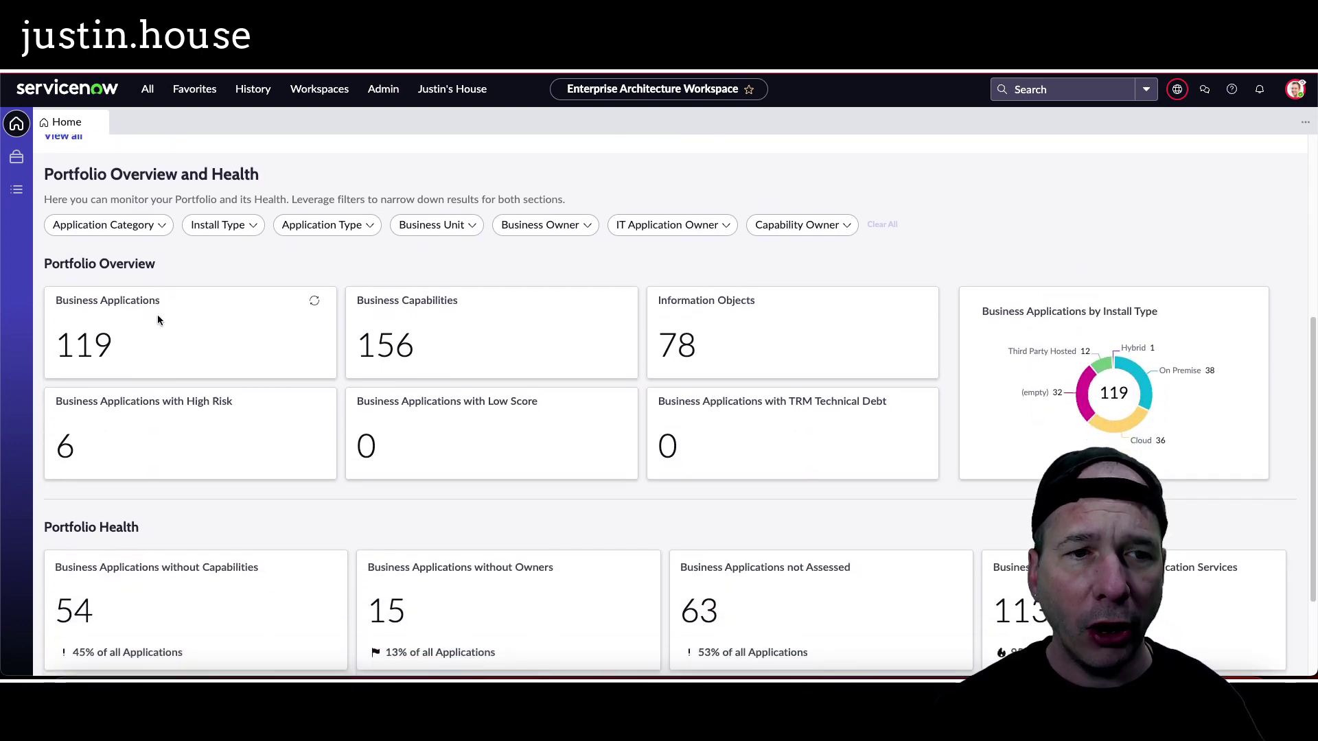
scroll(162, 309, "down", 1)
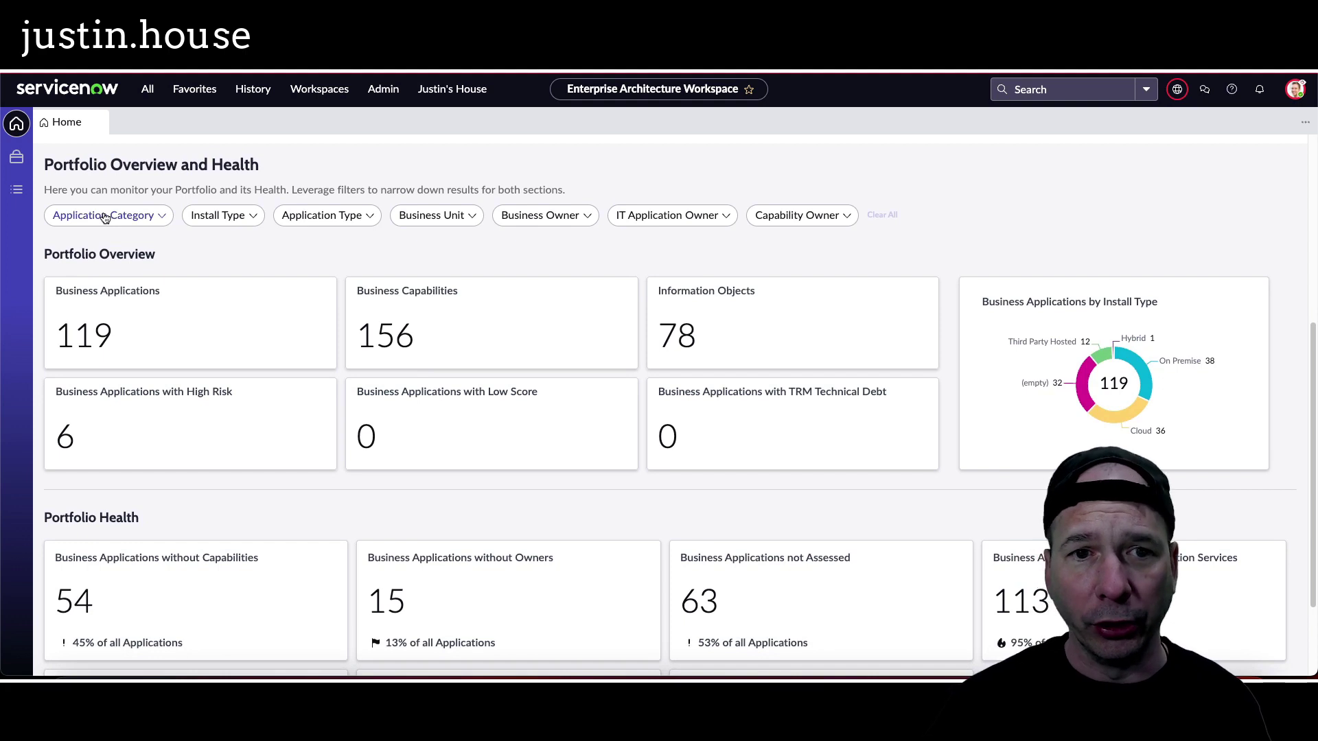
left_click(138, 213)
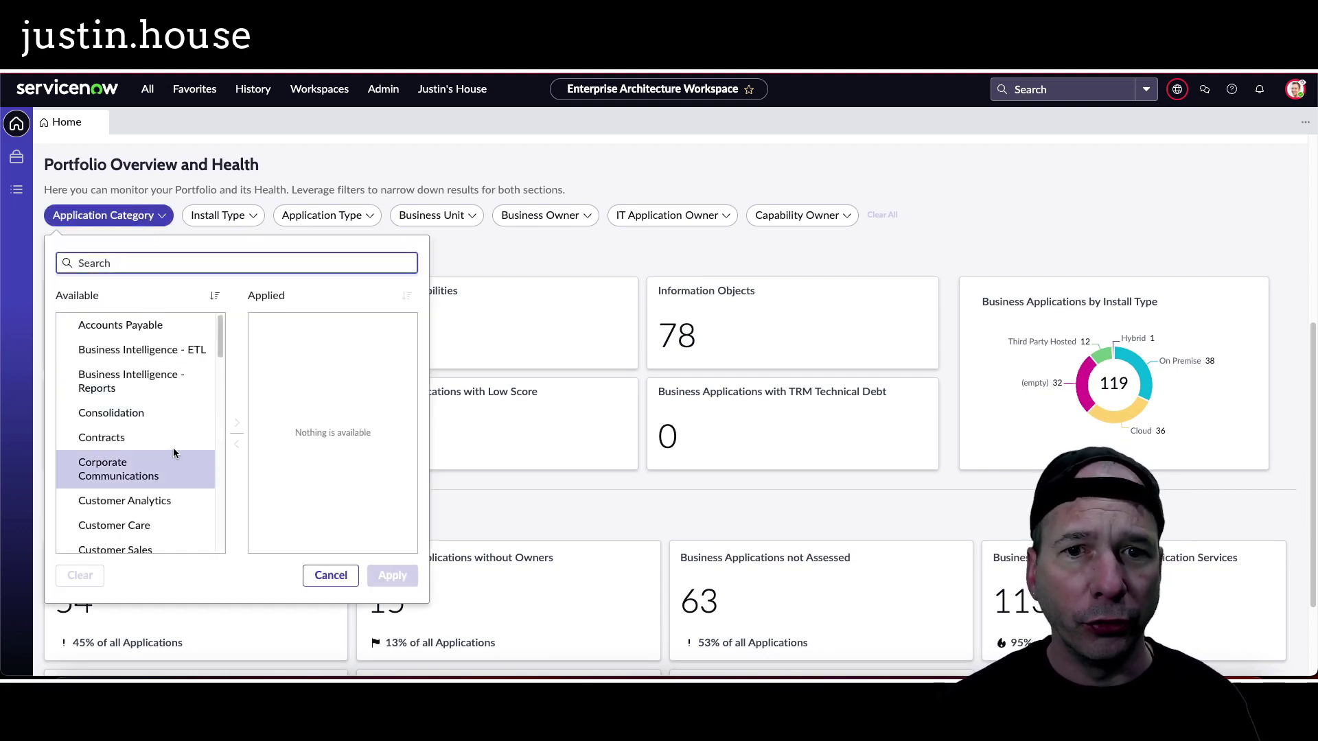
left_click(147, 325)
left_click(235, 423)
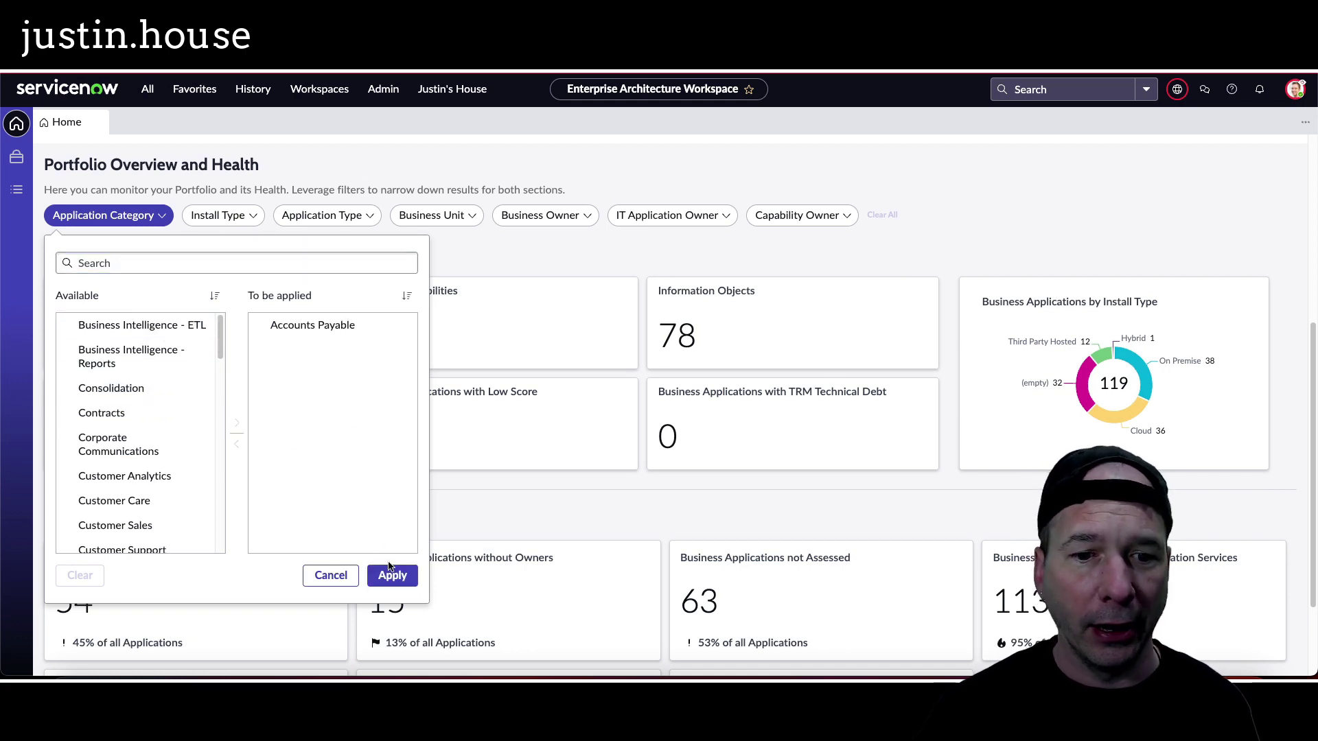
left_click(392, 575)
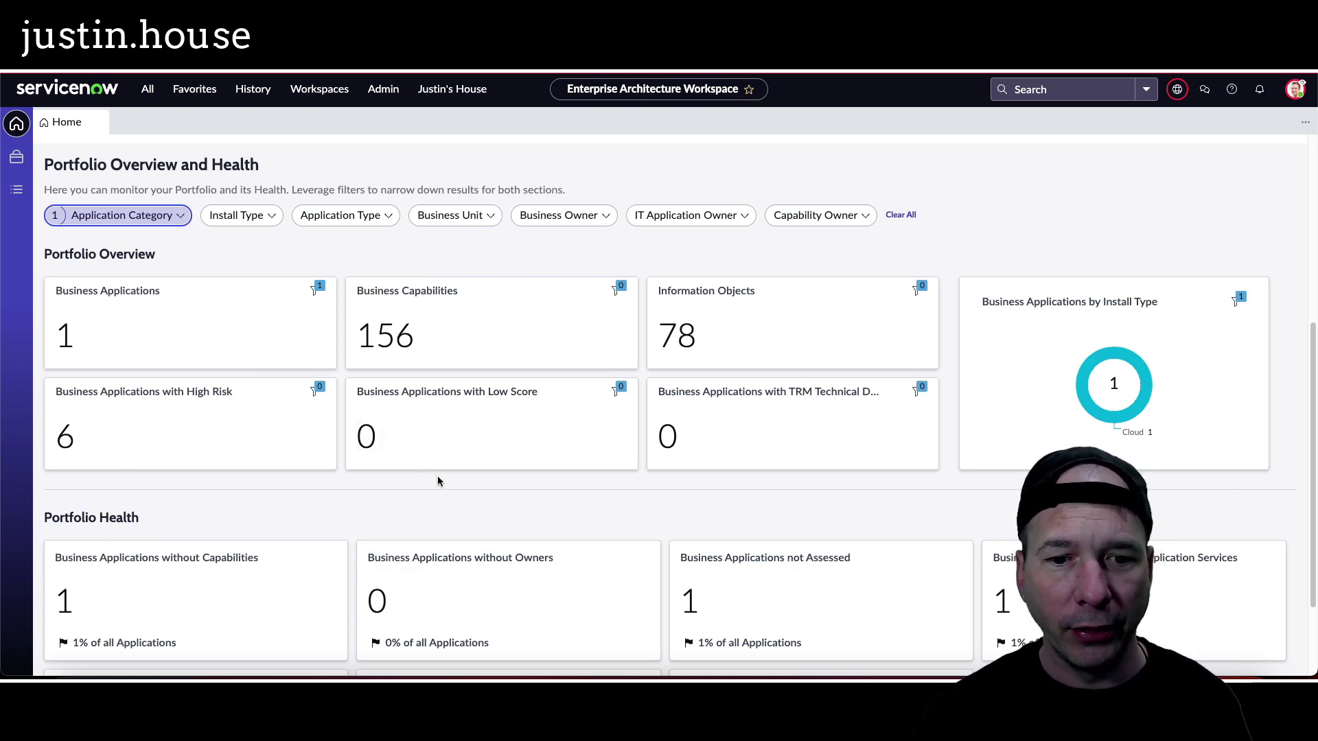
Clear the Accounts Payable filter so all 119 business applications are counted again
scroll(439, 481, "down", 1)
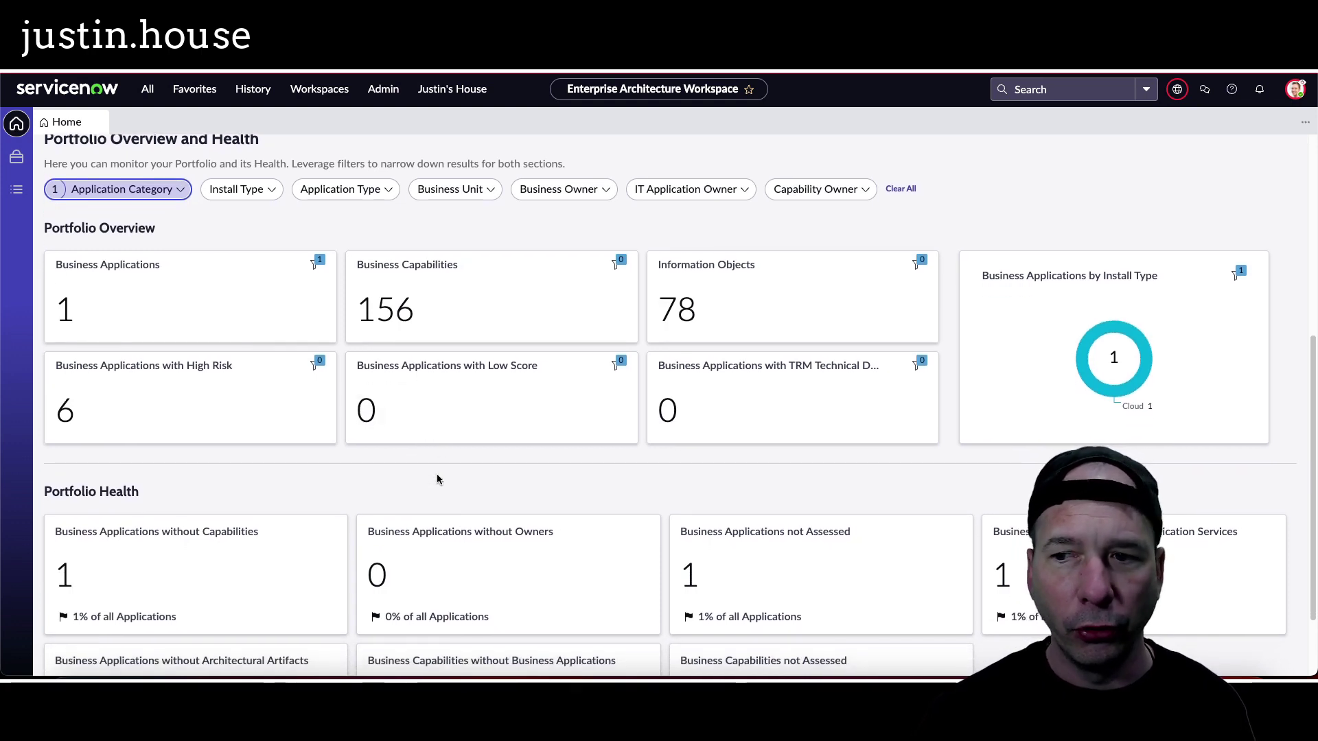
scroll(437, 478, "down", 3)
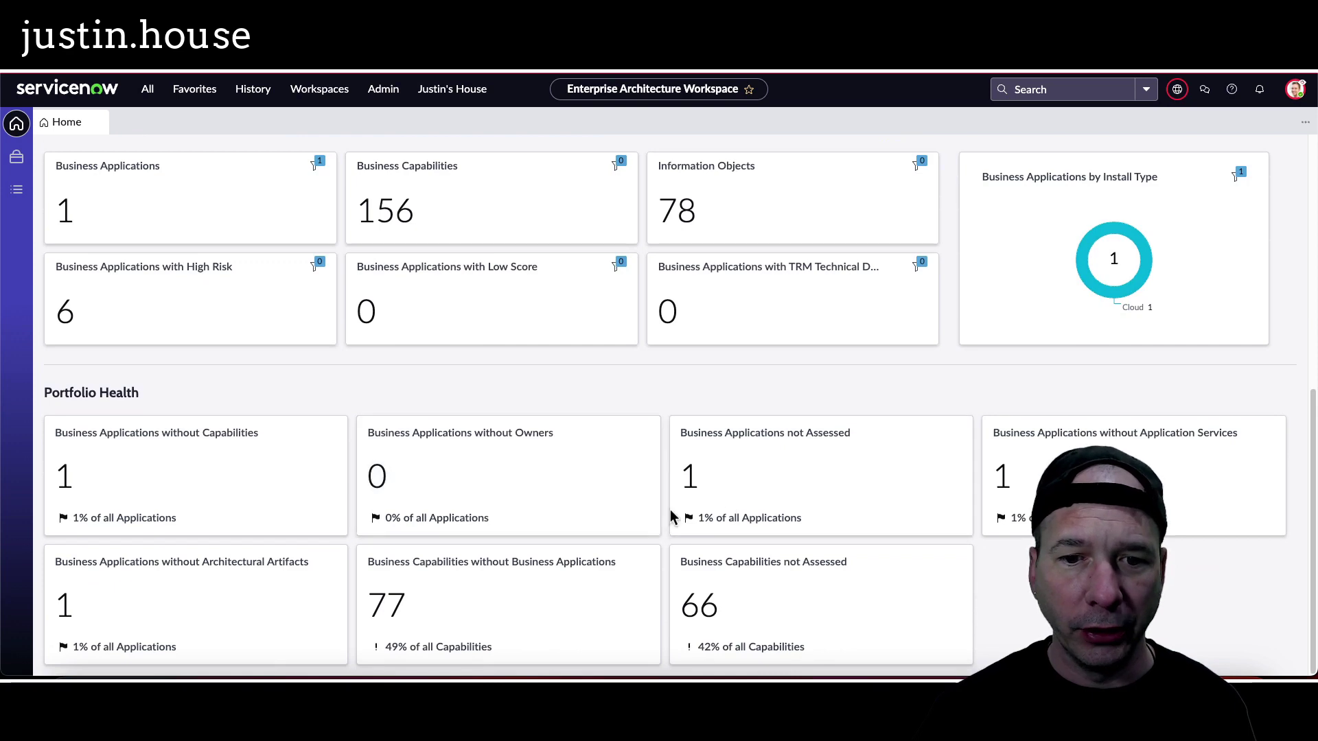
scroll(443, 379, "up", 6)
scroll(370, 405, "down", 4)
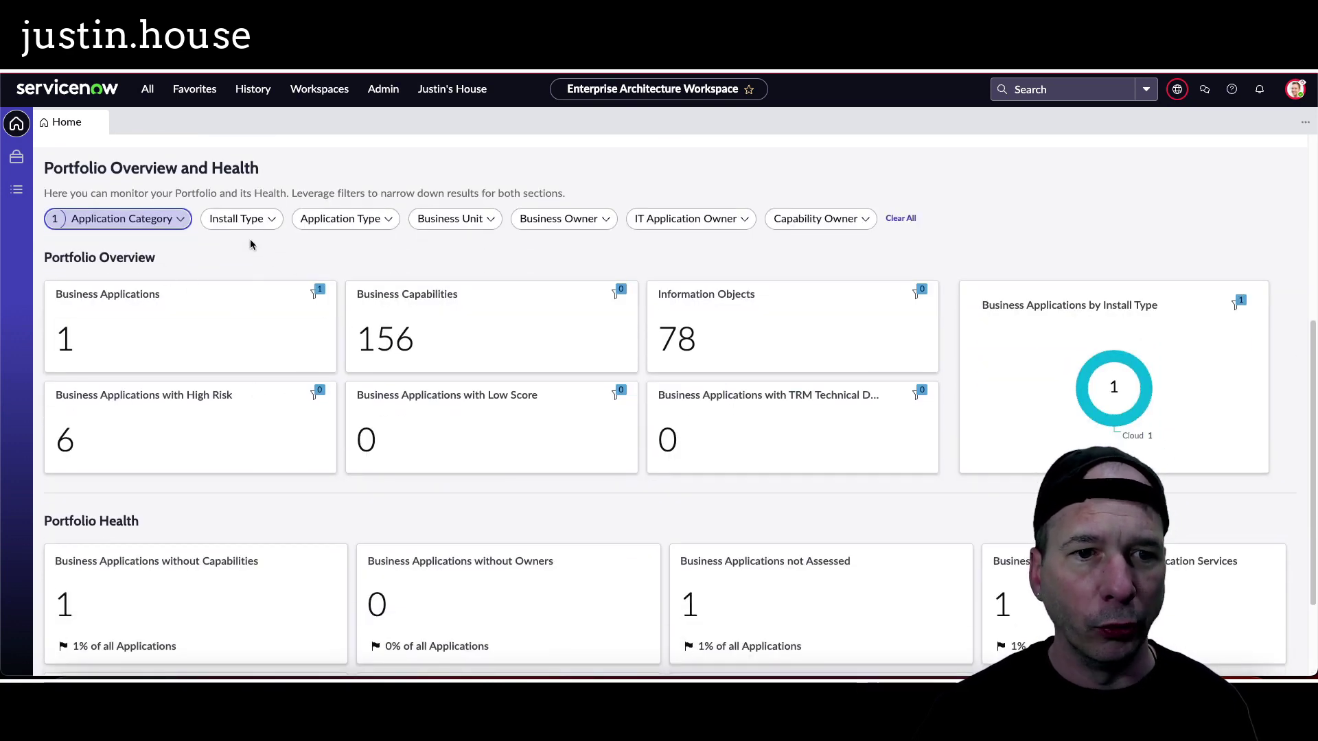
left_click(181, 220)
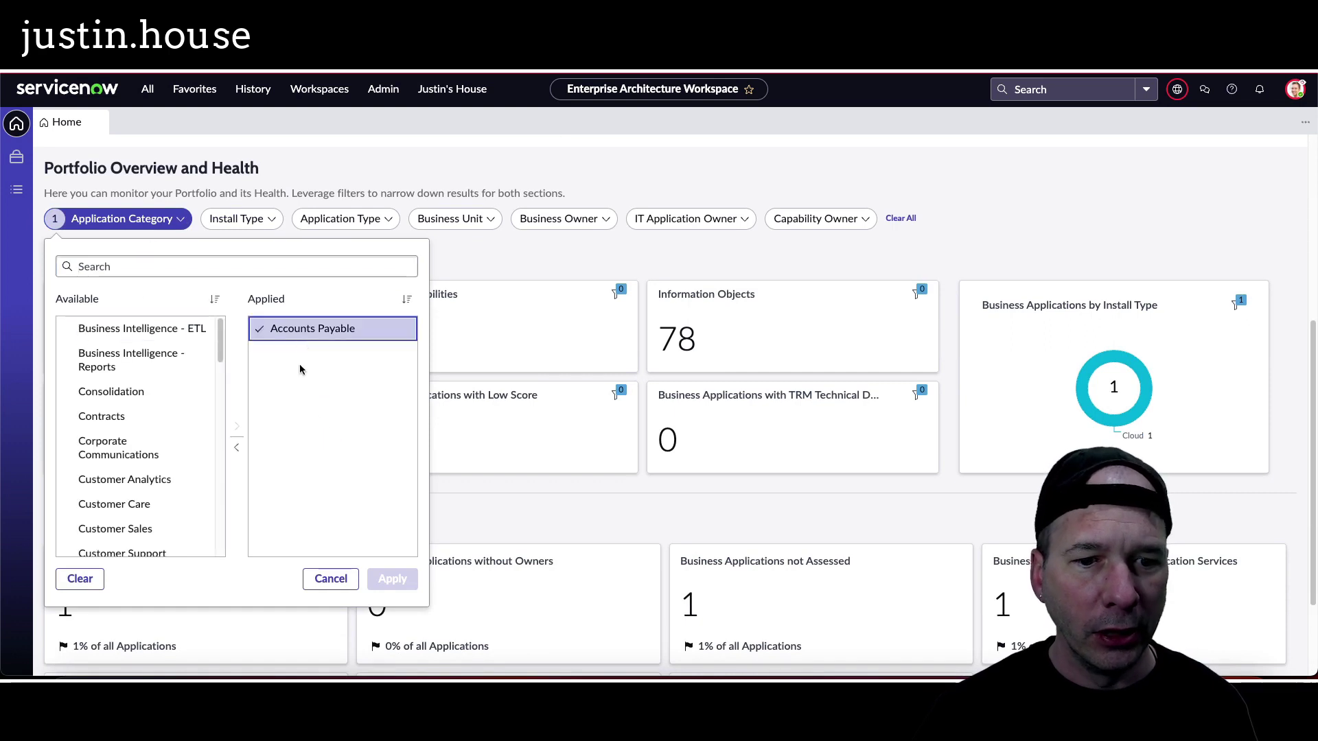
left_click(96, 580)
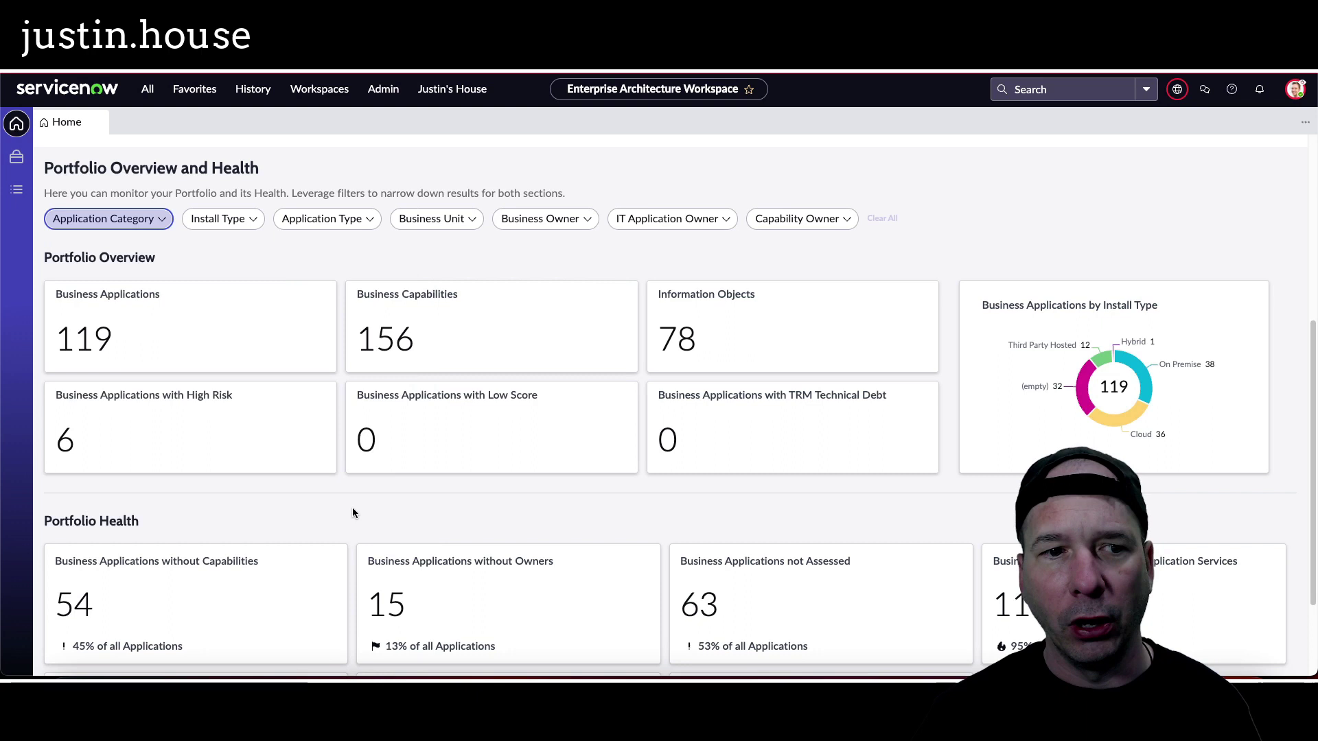
left_click(231, 217)
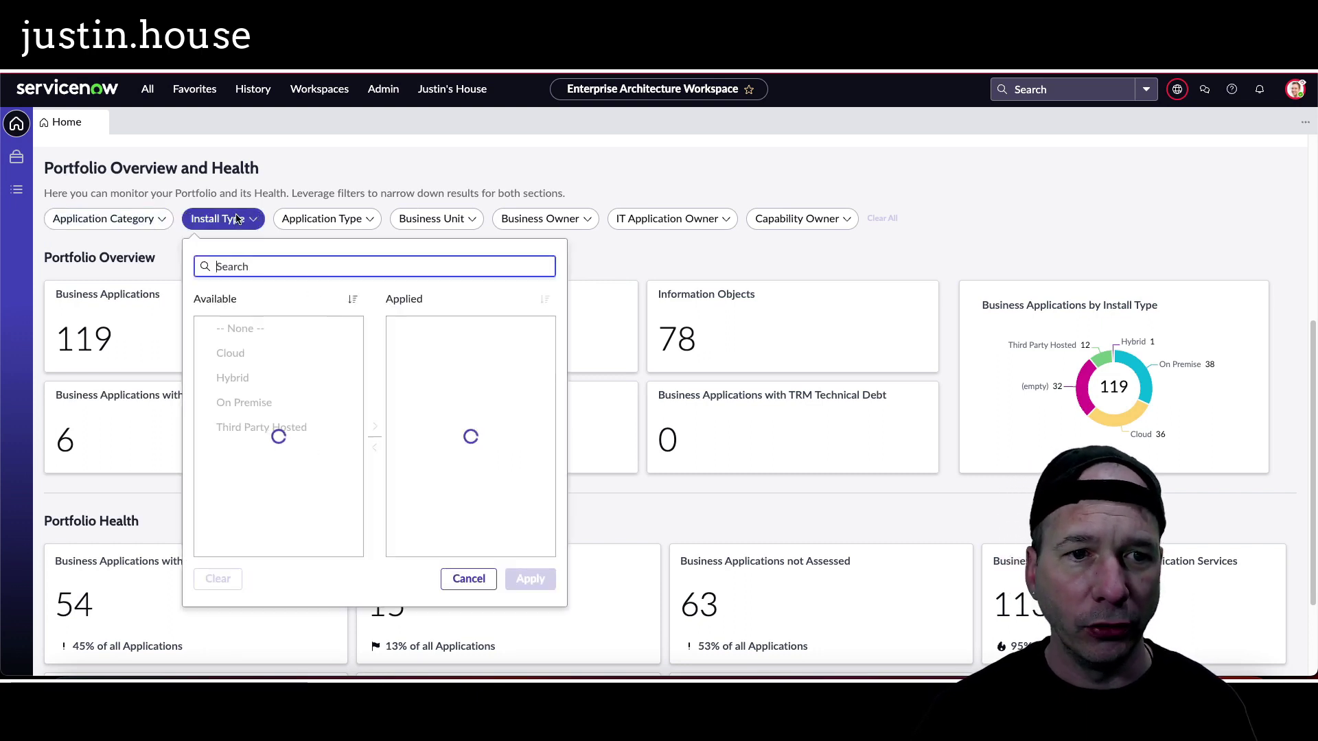
left_click(323, 218)
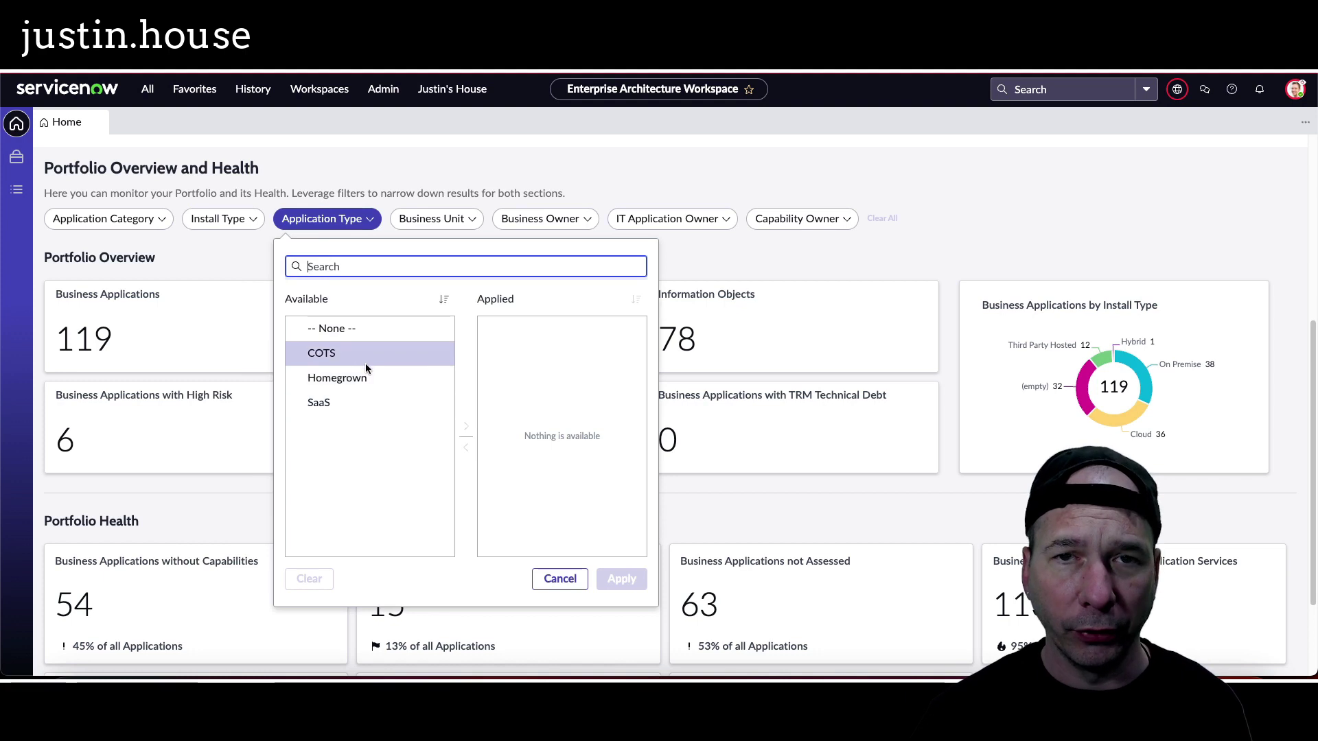
left_click(453, 218)
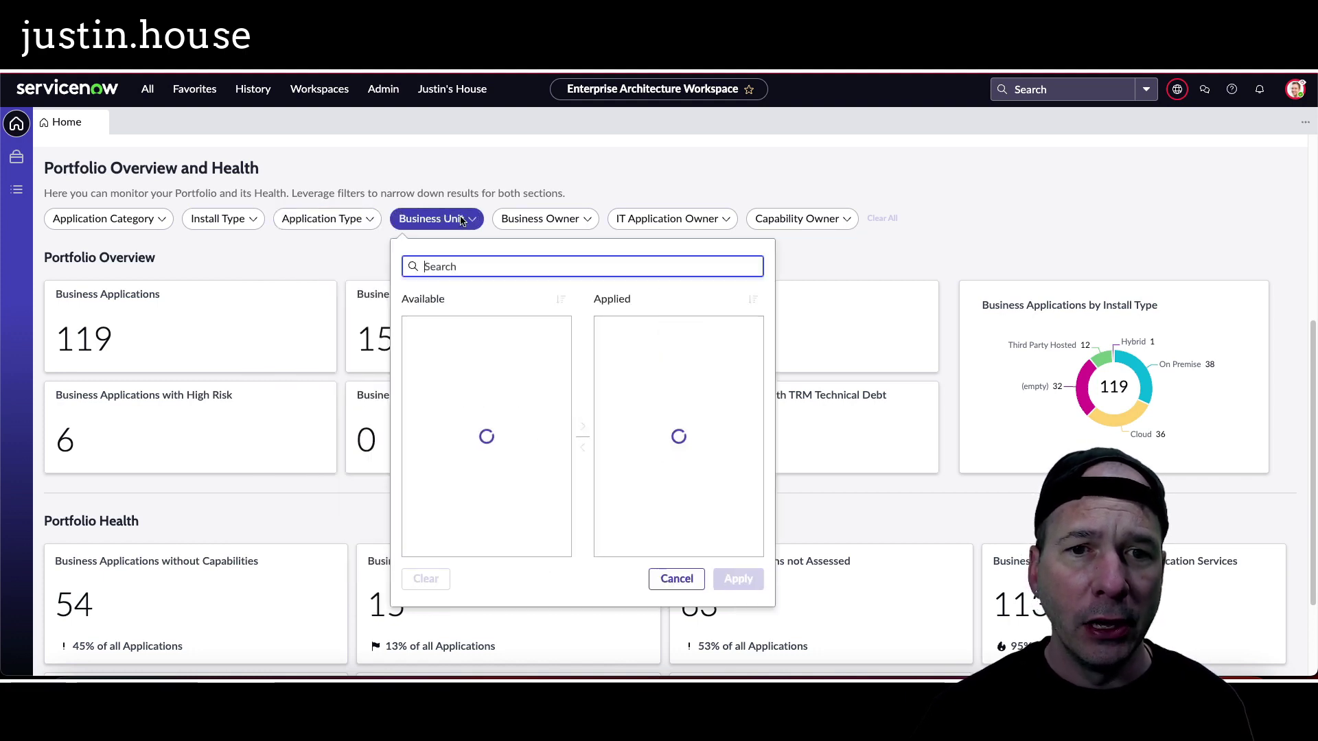
left_click(550, 223)
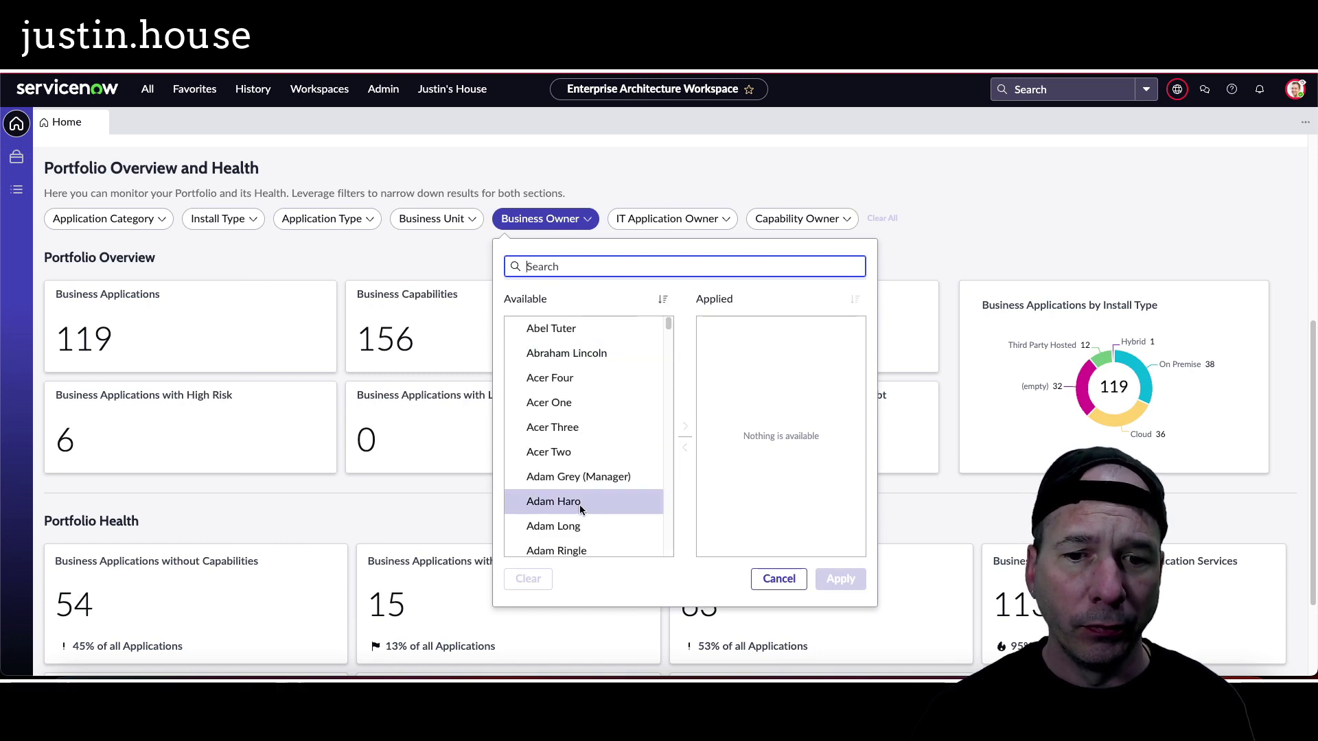
left_click(721, 222)
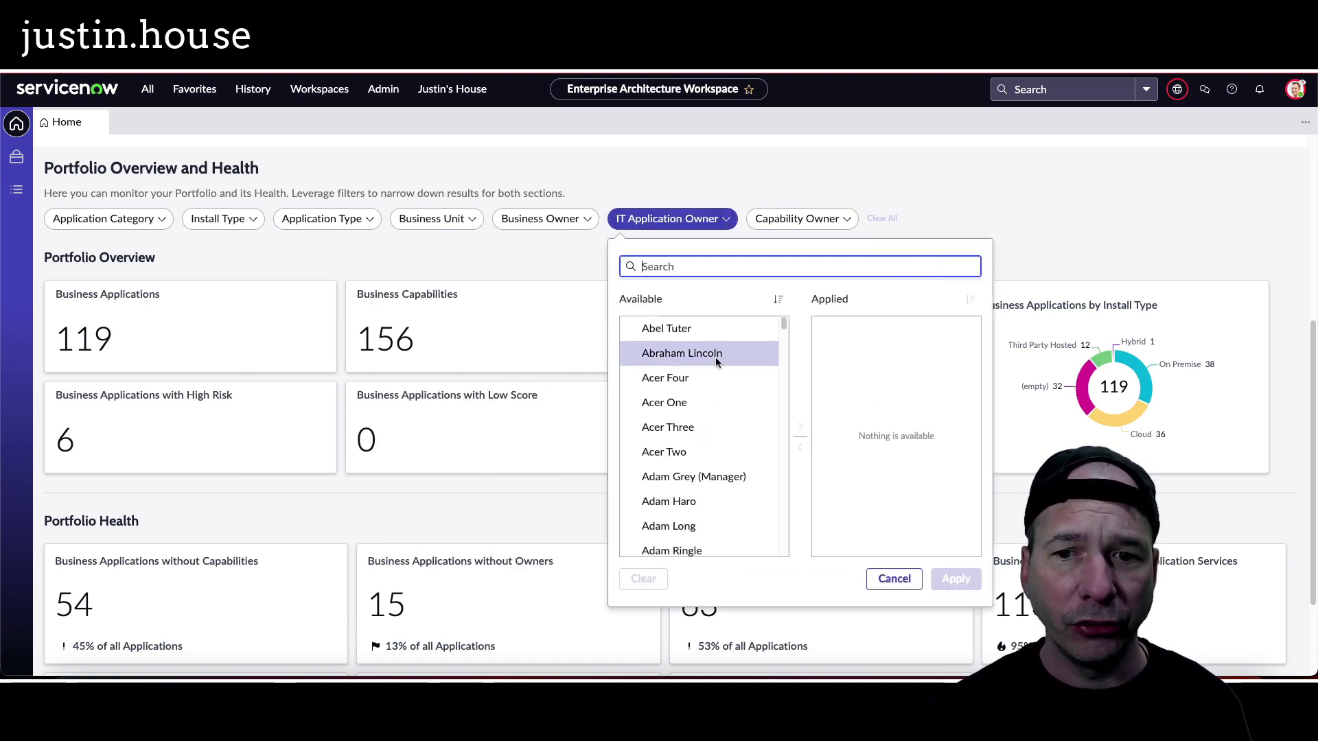
left_click(797, 221)
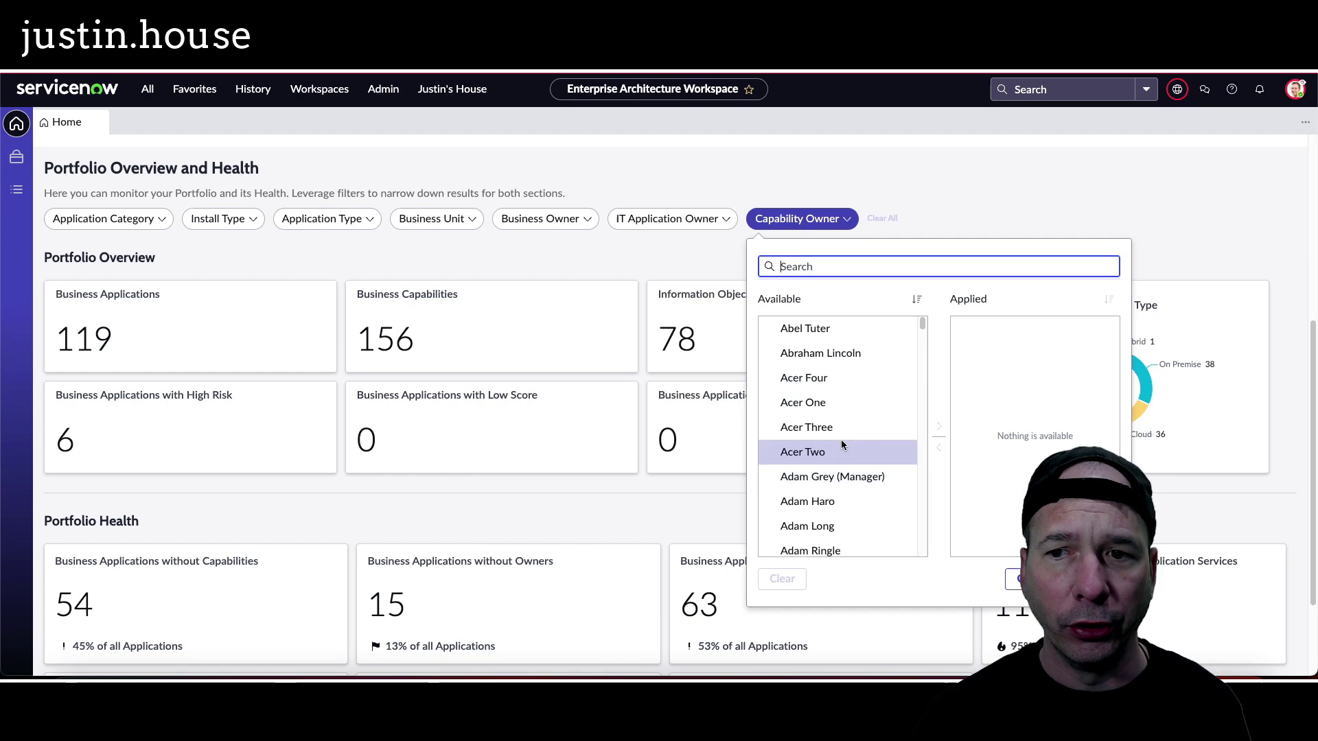
left_click(932, 228)
scroll(611, 261, "down", 1)
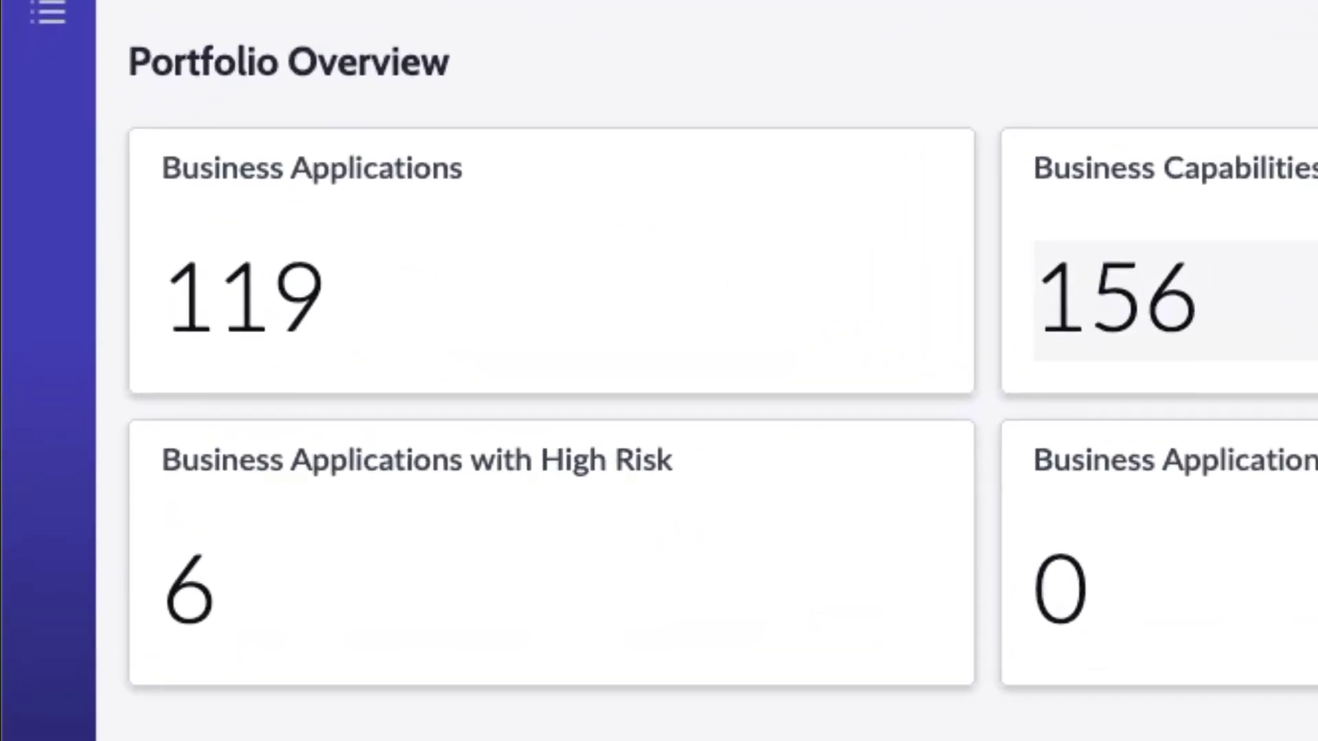
left_click_drag(143, 146, 866, 428)
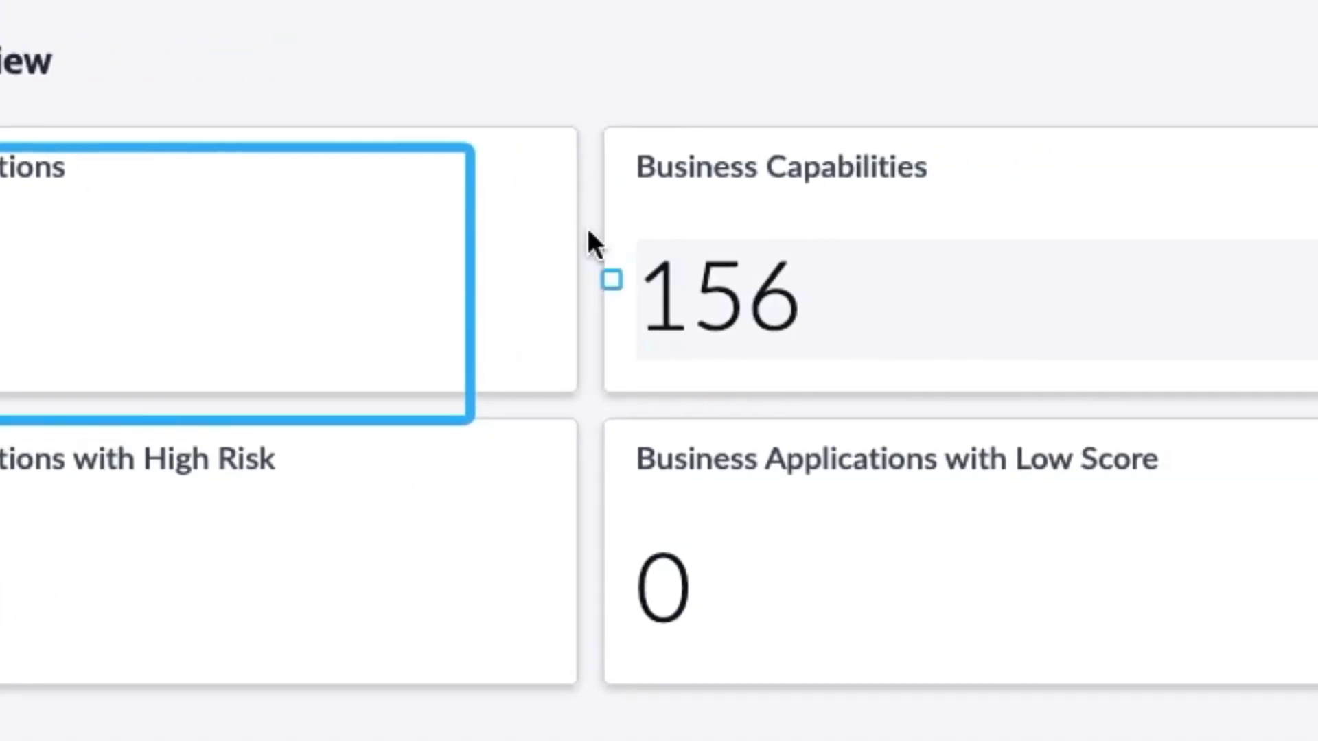
left_click_drag(987, 248, 1317, 367)
left_click_drag(952, 117, 1317, 361)
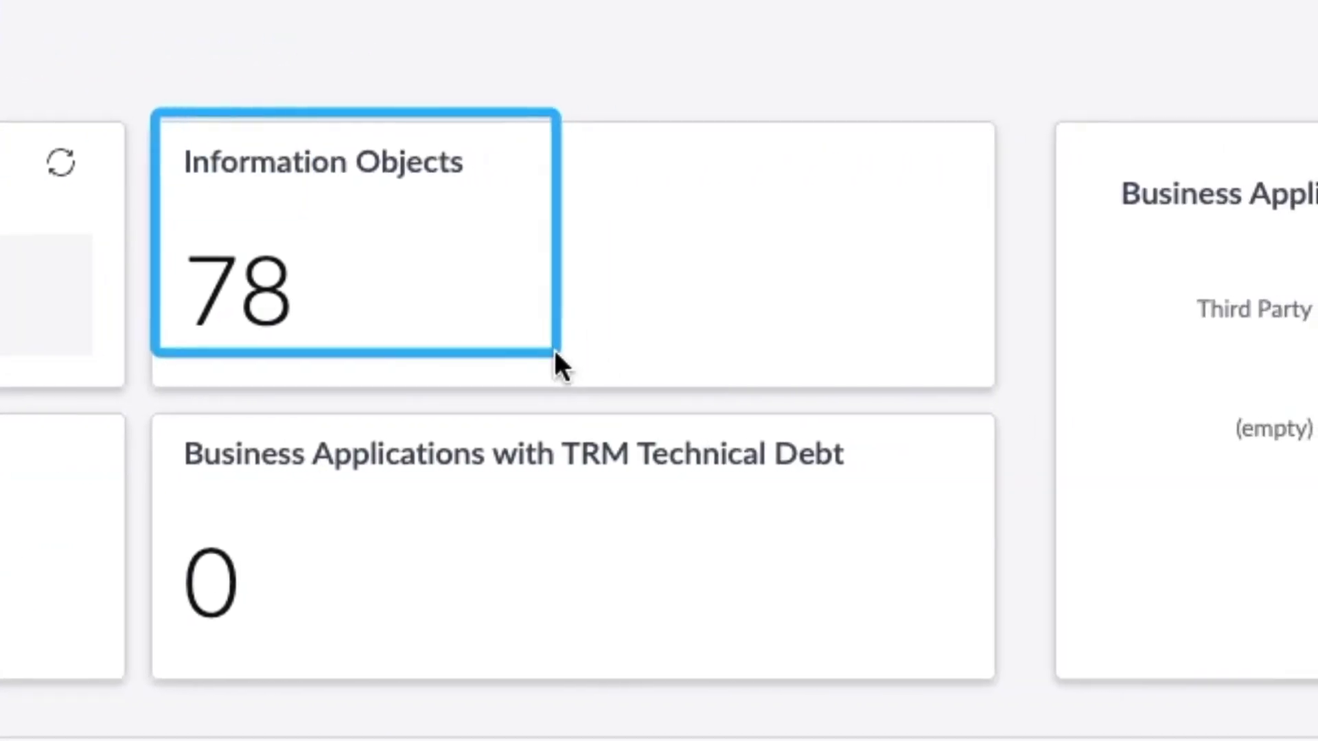
left_click_drag(0, 398, 730, 674)
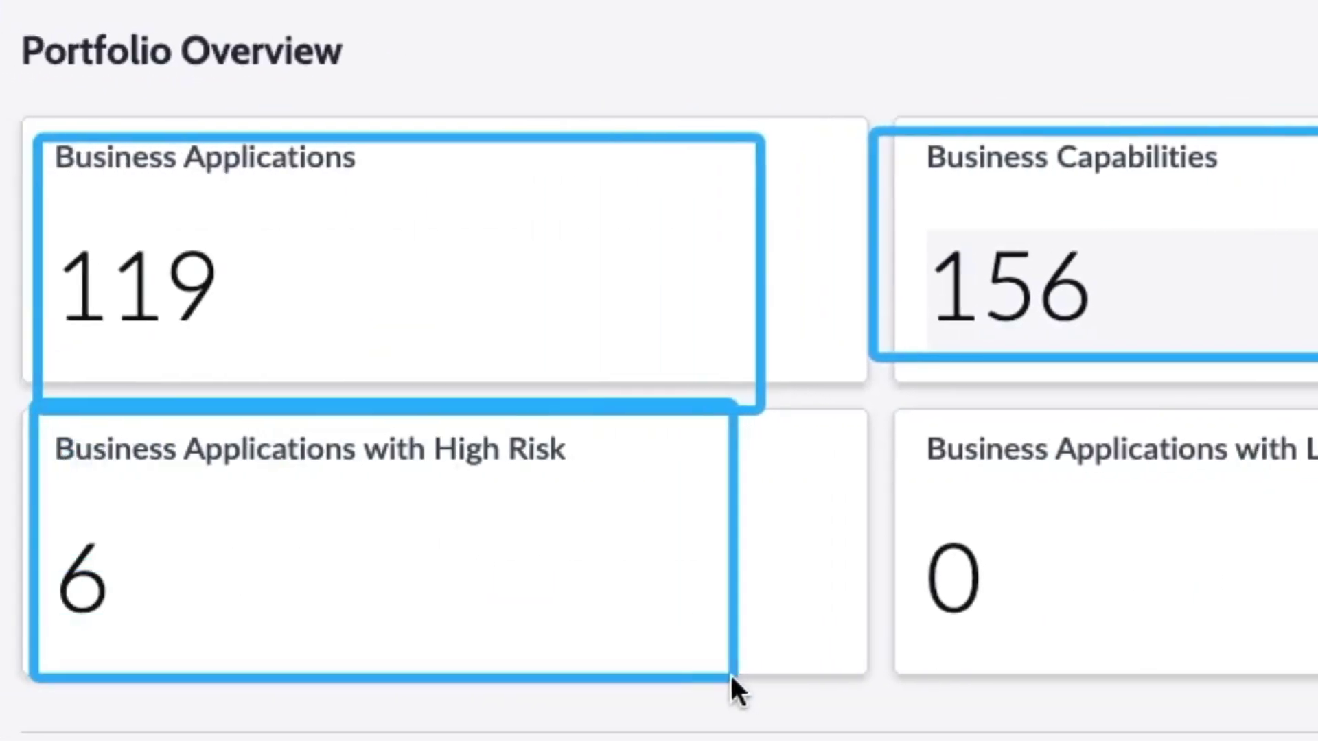
left_click_drag(876, 398, 1003, 467)
left_click_drag(248, 474, 829, 665)
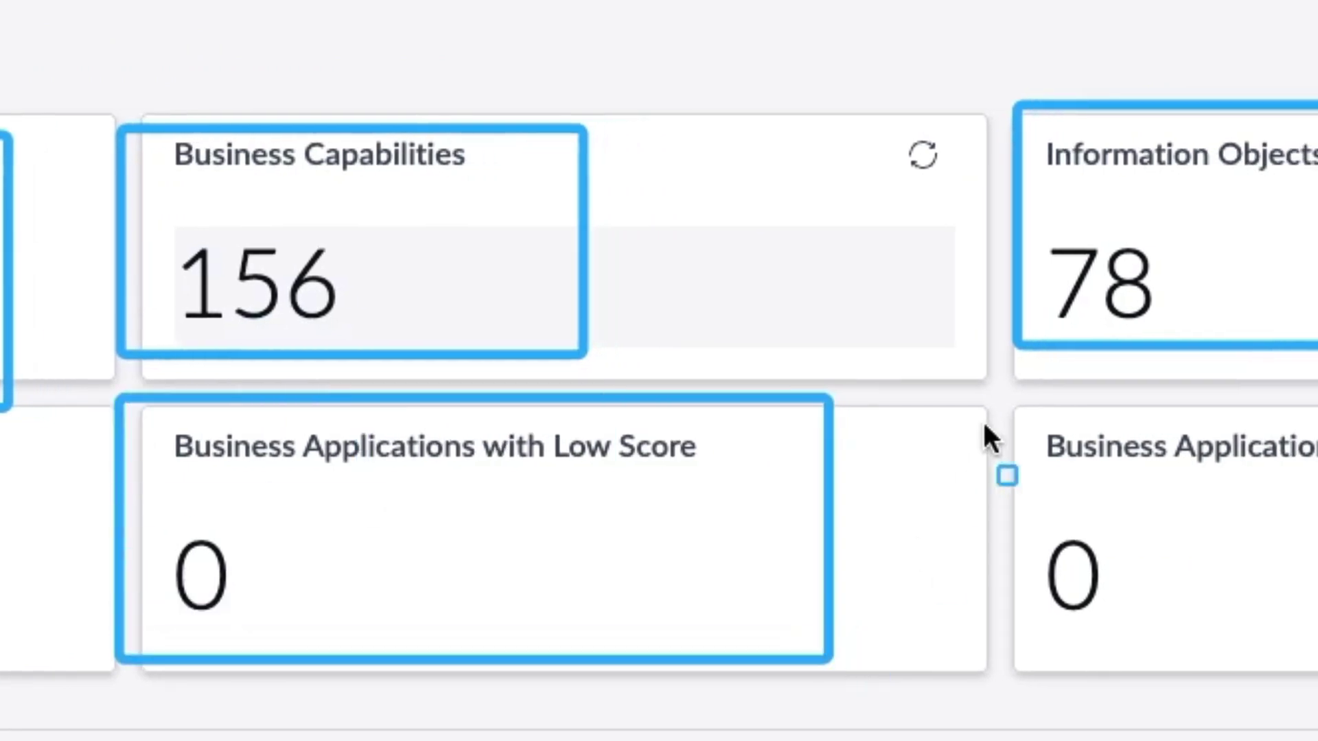
left_click_drag(1015, 393, 1317, 689)
left_click_drag(887, 689, 878, 682)
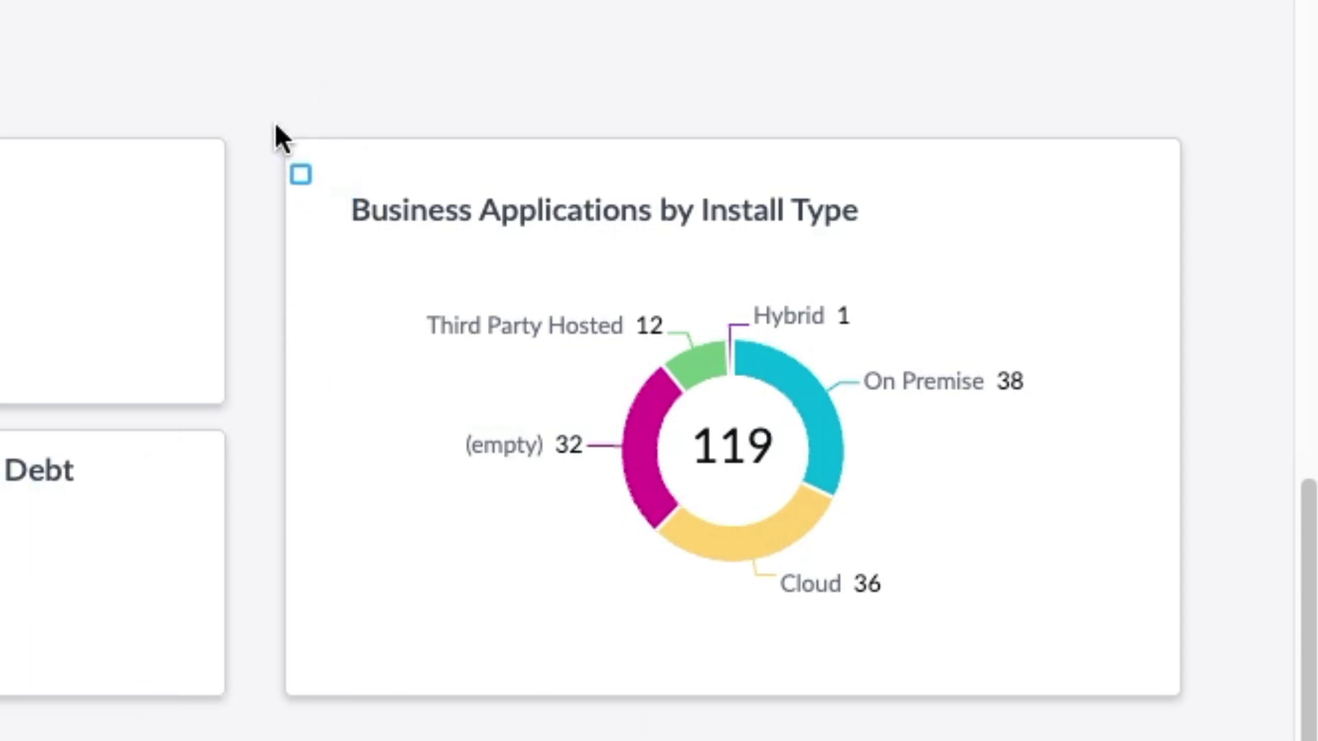
mouse_move(275, 126)
left_mouse_down()
mouse_move(671, 336)
mouse_move(1171, 688)
left_mouse_up()
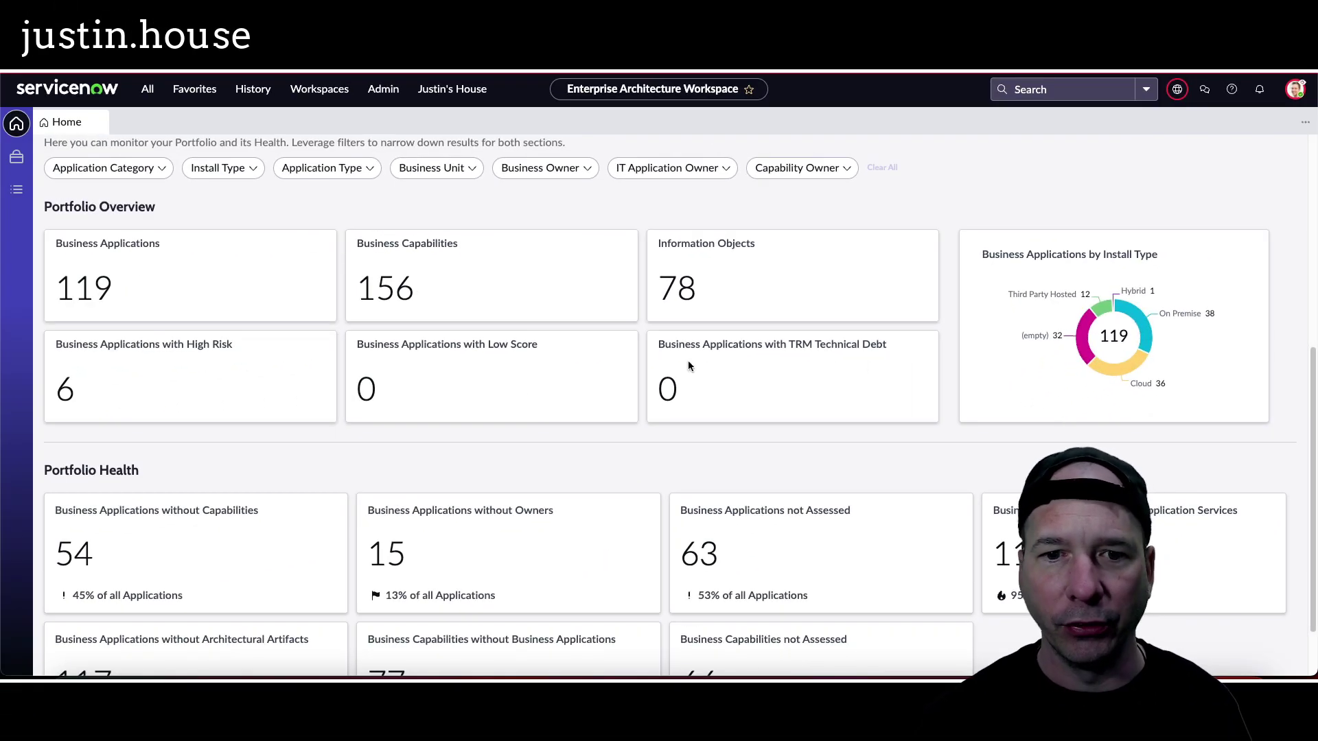
scroll(351, 377, "down", 1)
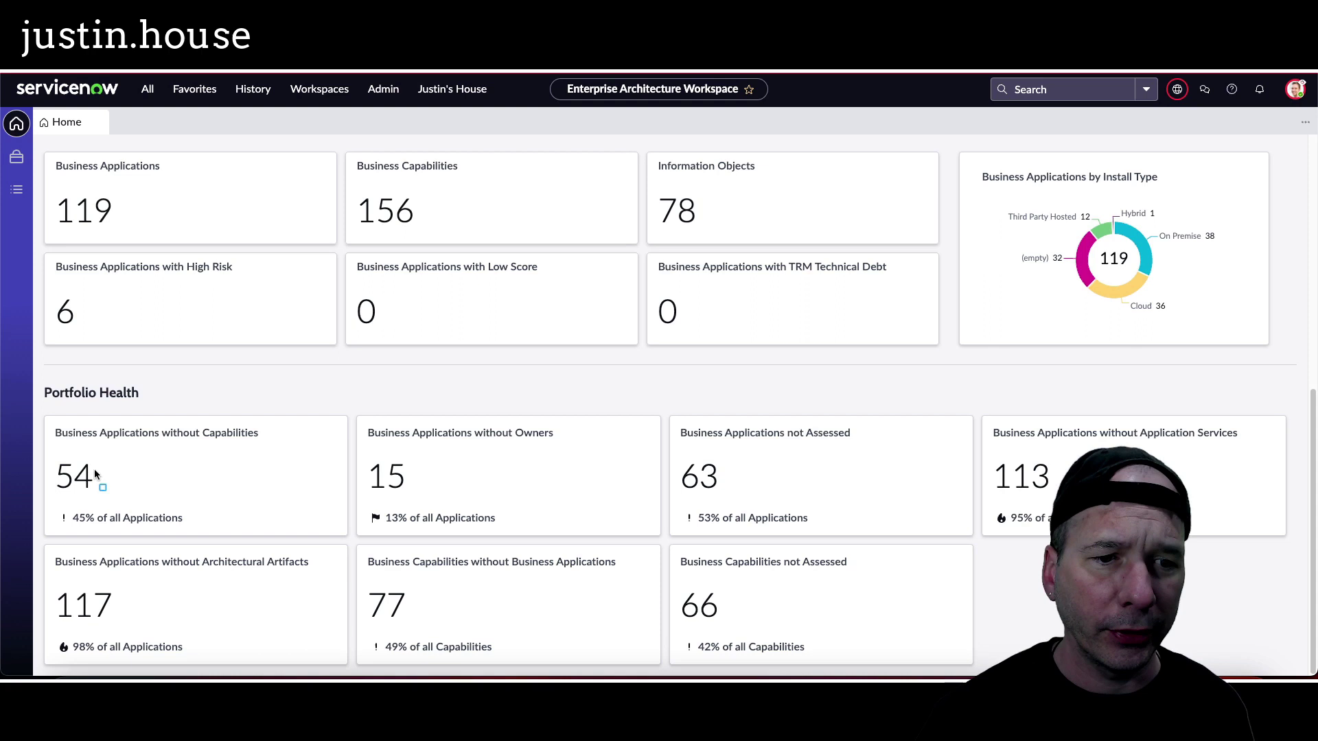
left_click_drag(44, 413, 284, 534)
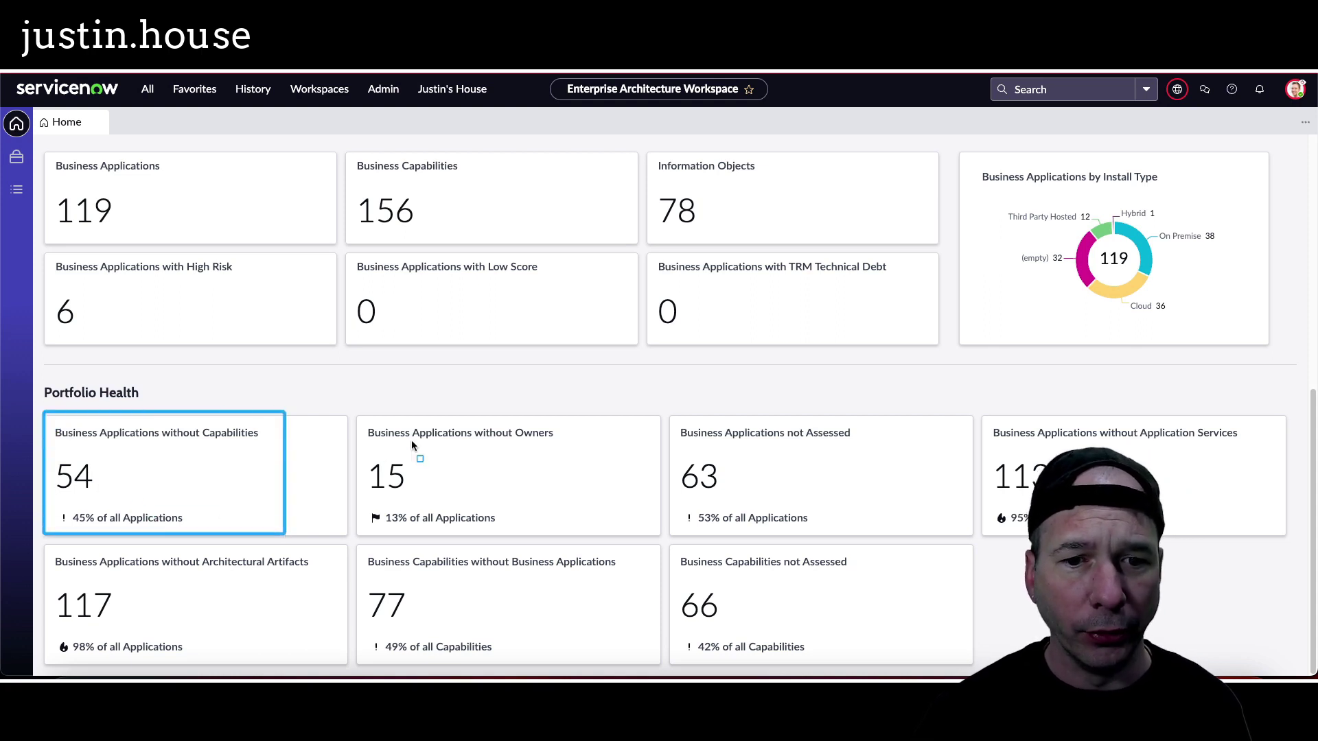
mouse_move(356, 406)
left_mouse_down()
mouse_move(421, 453)
mouse_move(618, 534)
left_mouse_up()
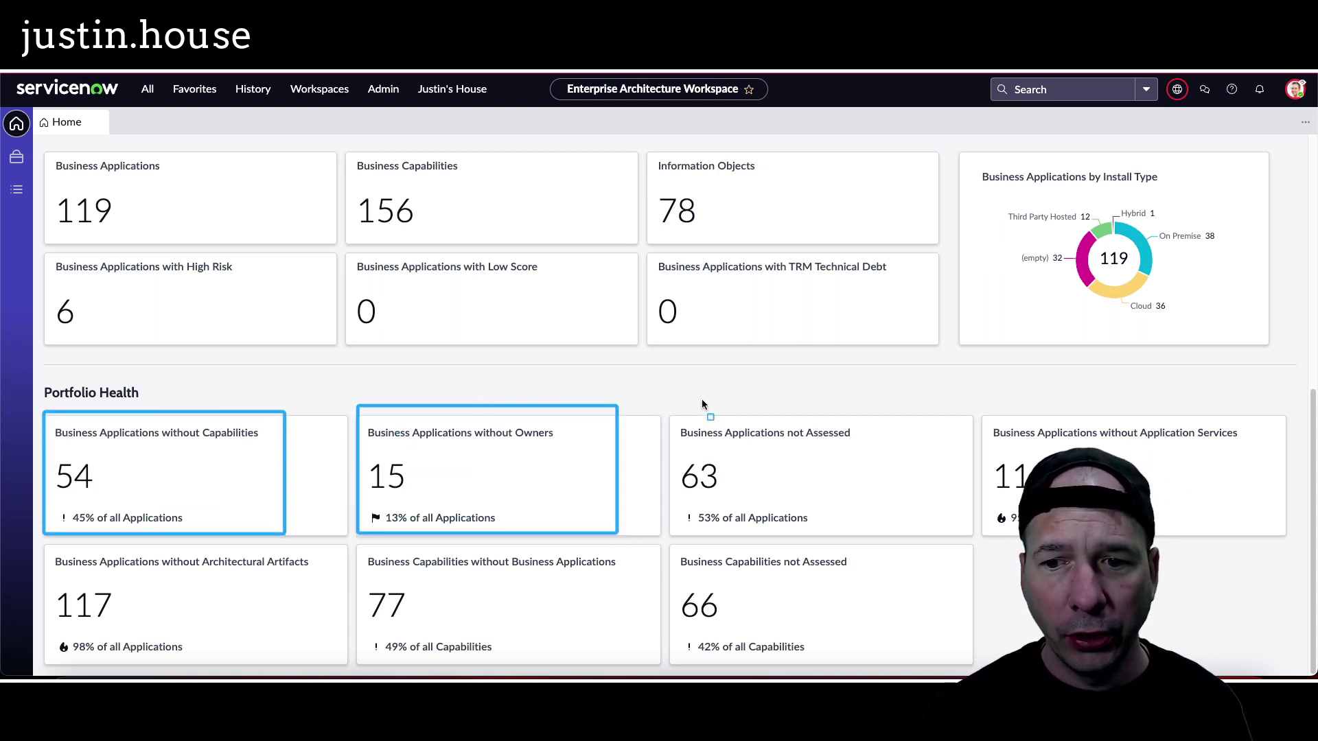
left_click_drag(673, 407, 886, 530)
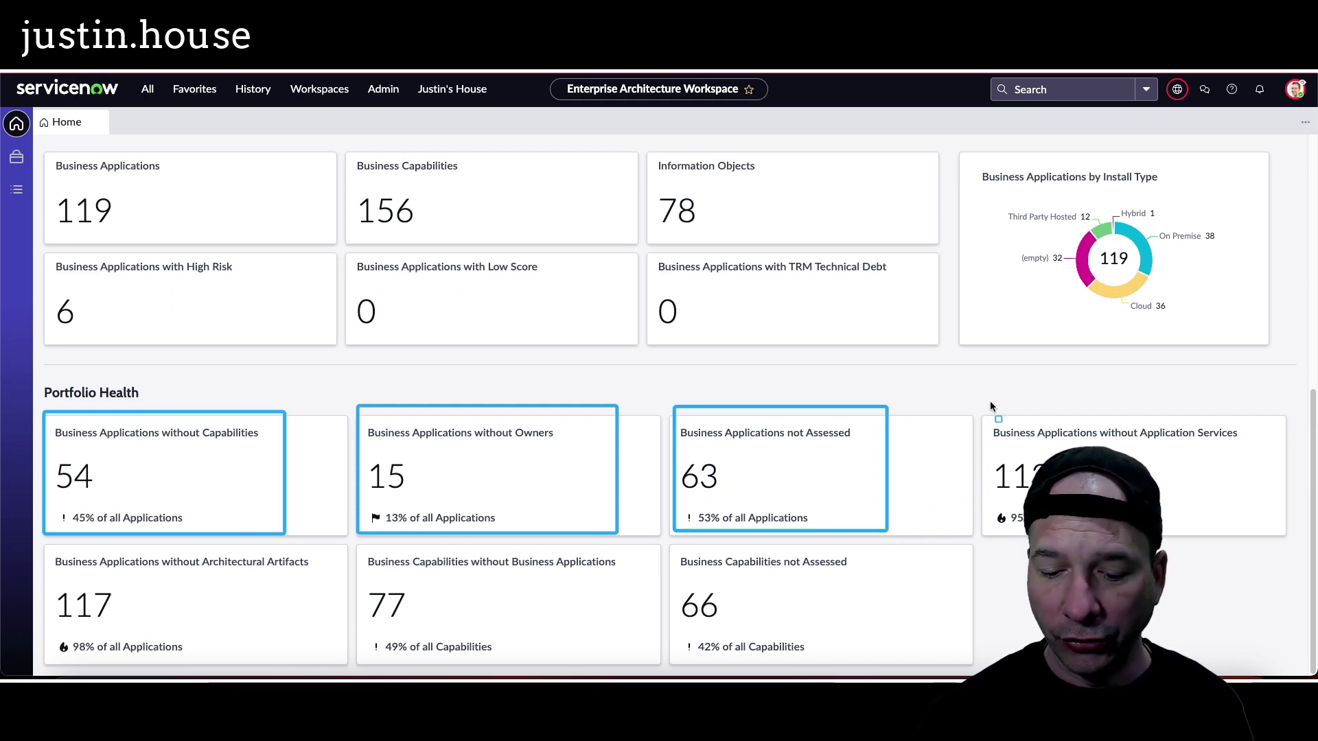
left_click_drag(986, 407, 1250, 539)
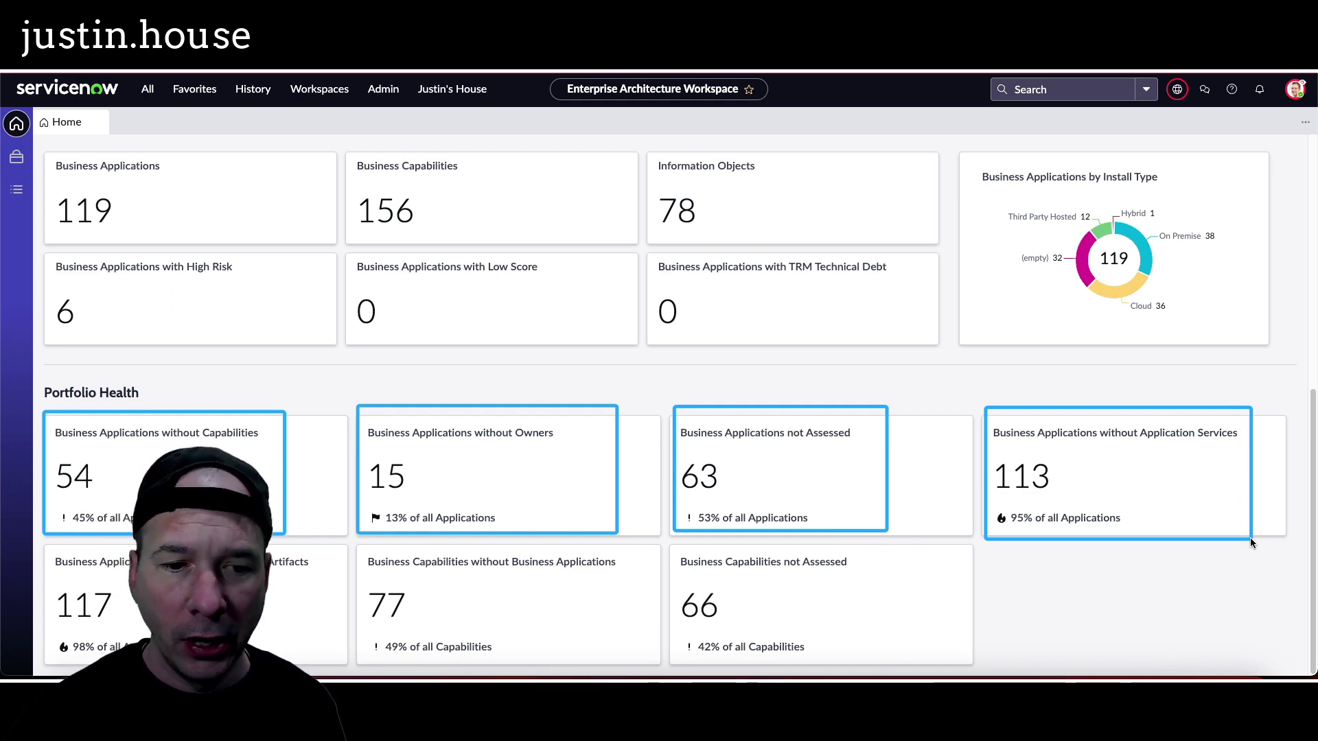
mouse_move(38, 538)
left_mouse_down()
mouse_move(332, 630)
mouse_move(337, 656)
left_mouse_up()
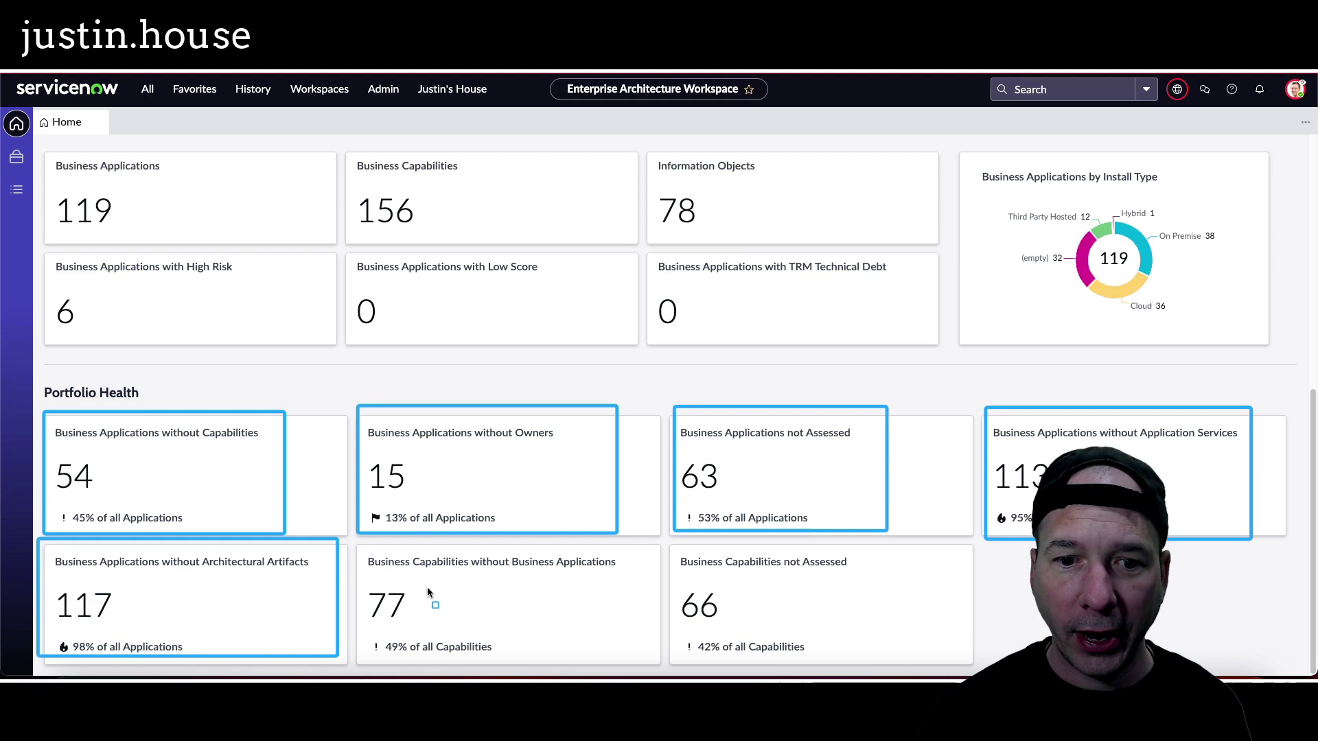
left_click_drag(367, 547, 632, 653)
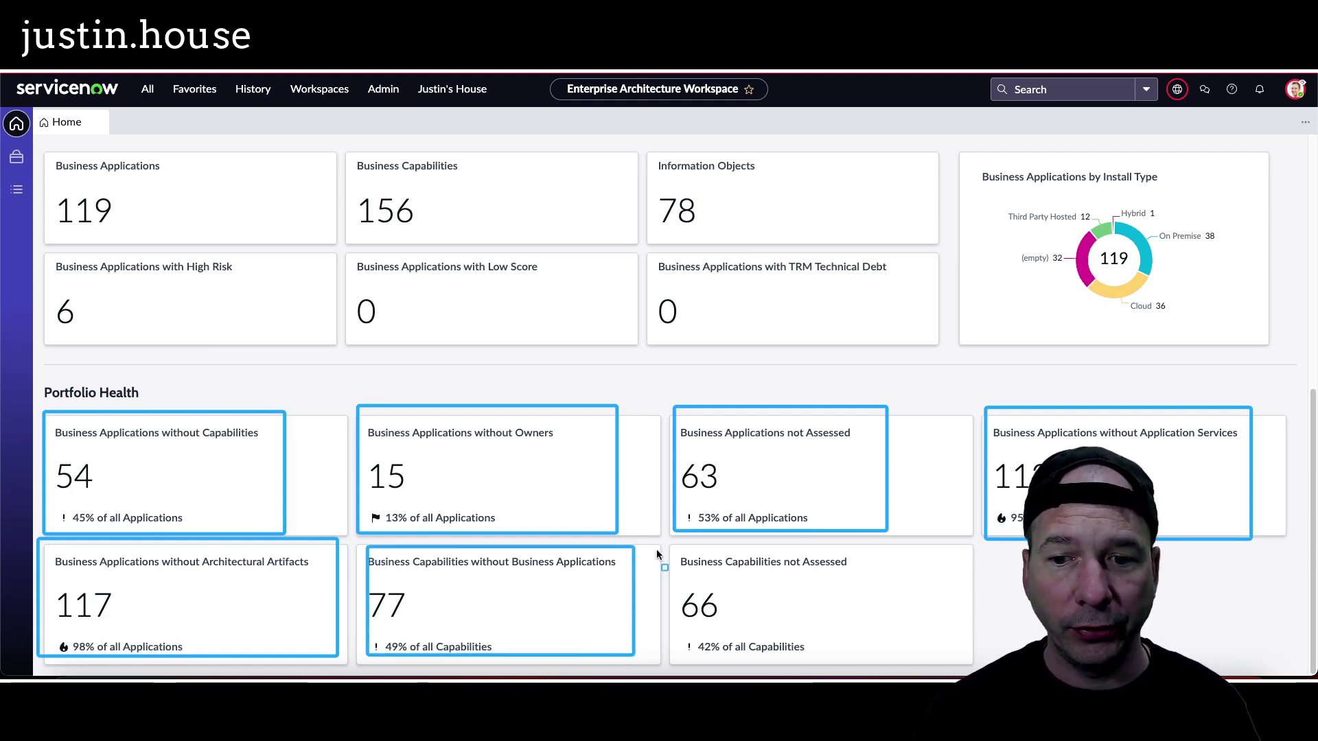
mouse_move(666, 541)
left_mouse_down()
mouse_move(869, 647)
mouse_move(879, 670)
left_mouse_up()
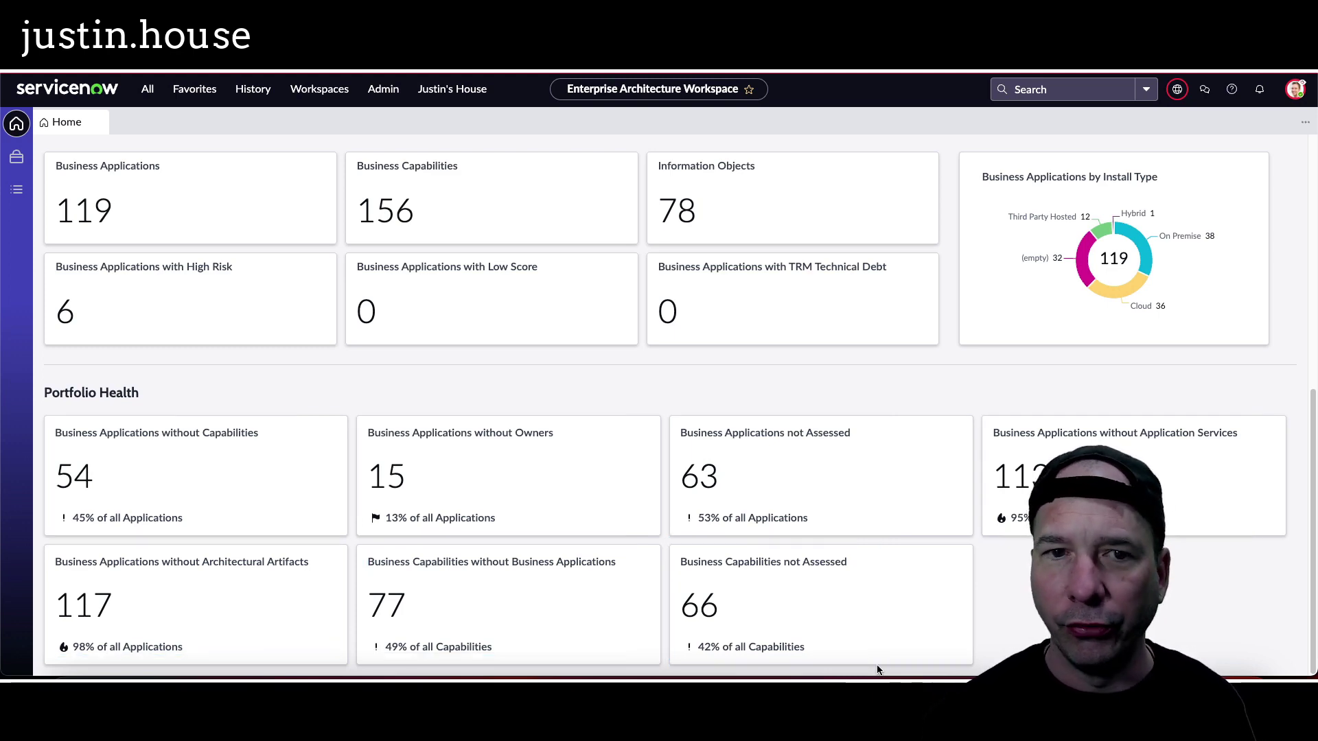
scroll(578, 532, "up", 7)
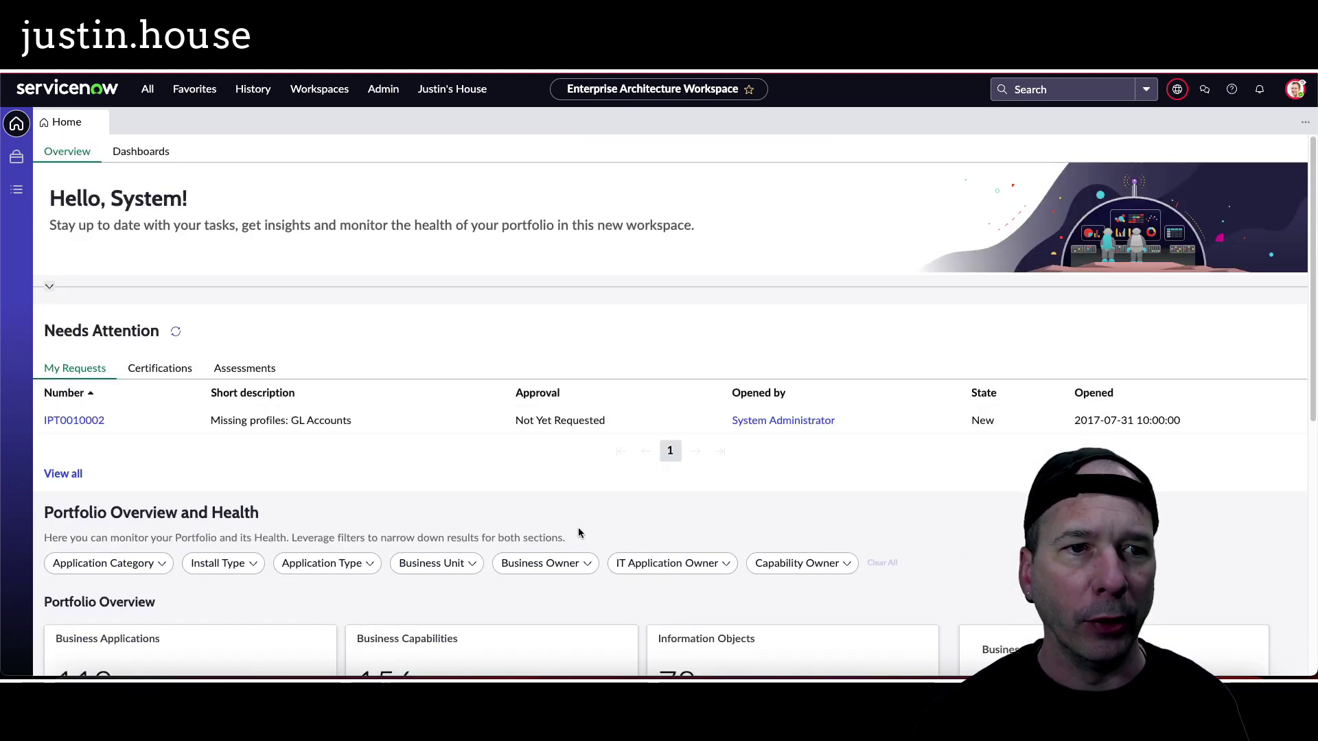
Switch to the Dashboards view with the Enterprise Architecture Dashboard pie charts
left_click(162, 153)
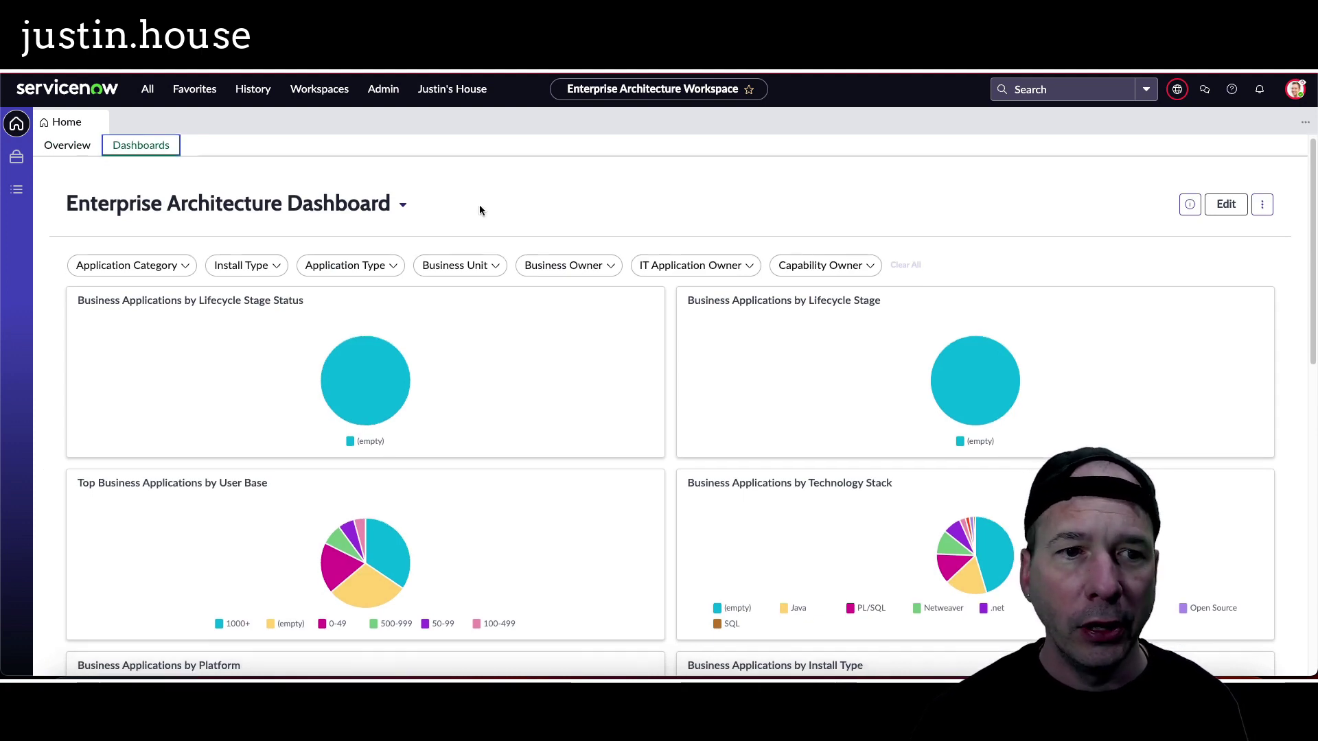
scroll(479, 204, "down", 1)
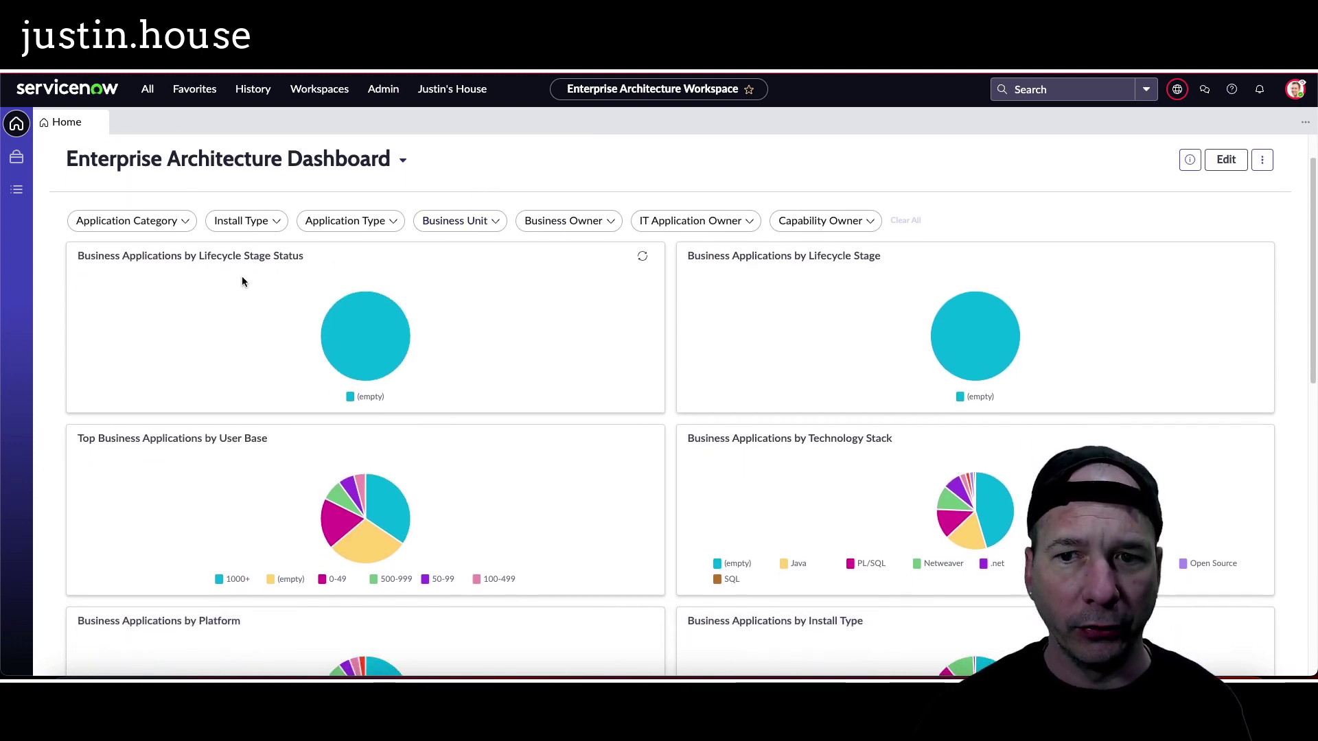
scroll(242, 281, "down", 4)
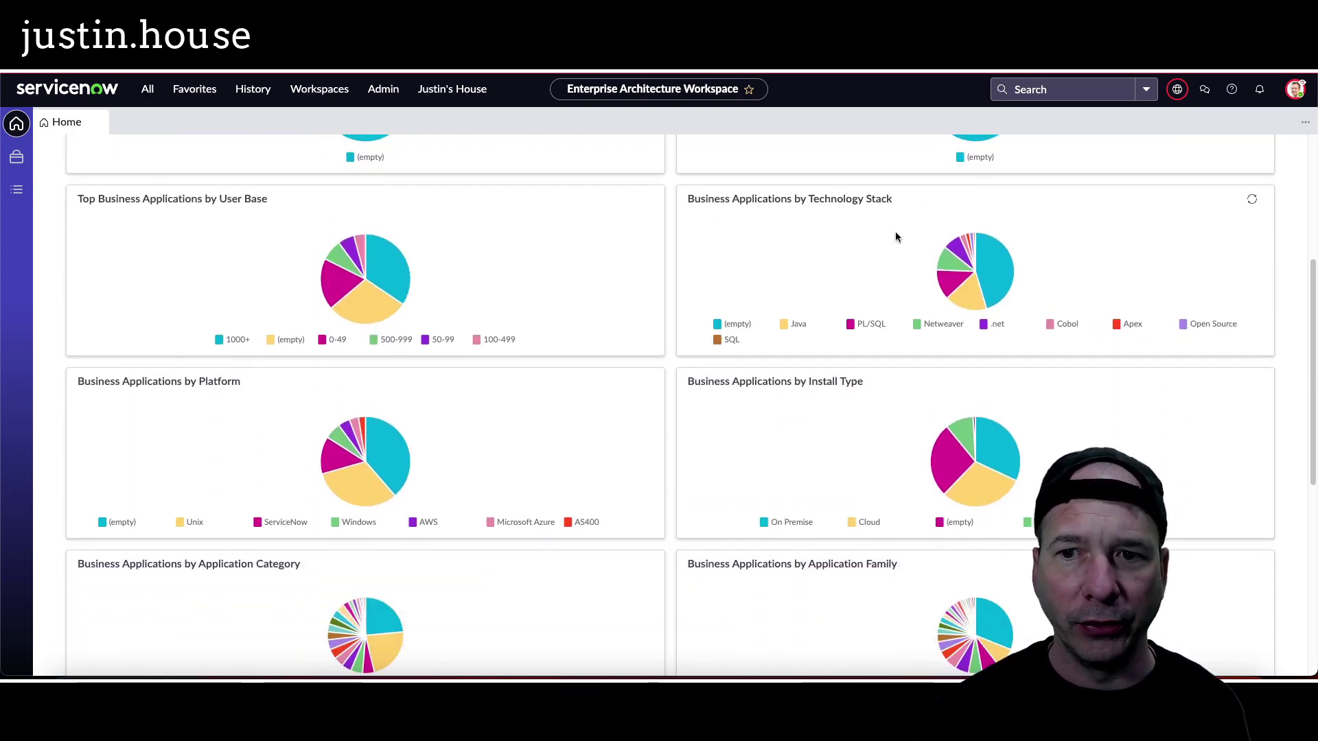
scroll(895, 232, "down", 3)
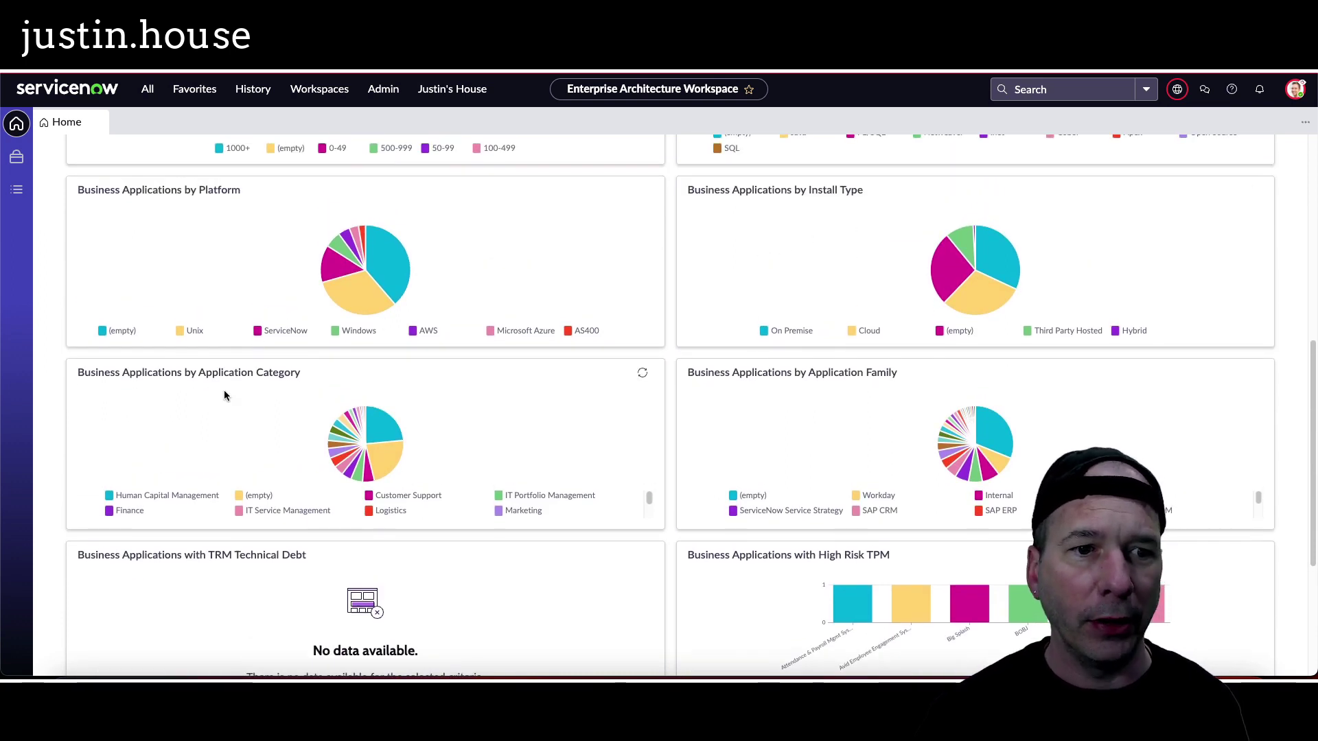
scroll(218, 384, "down", 1)
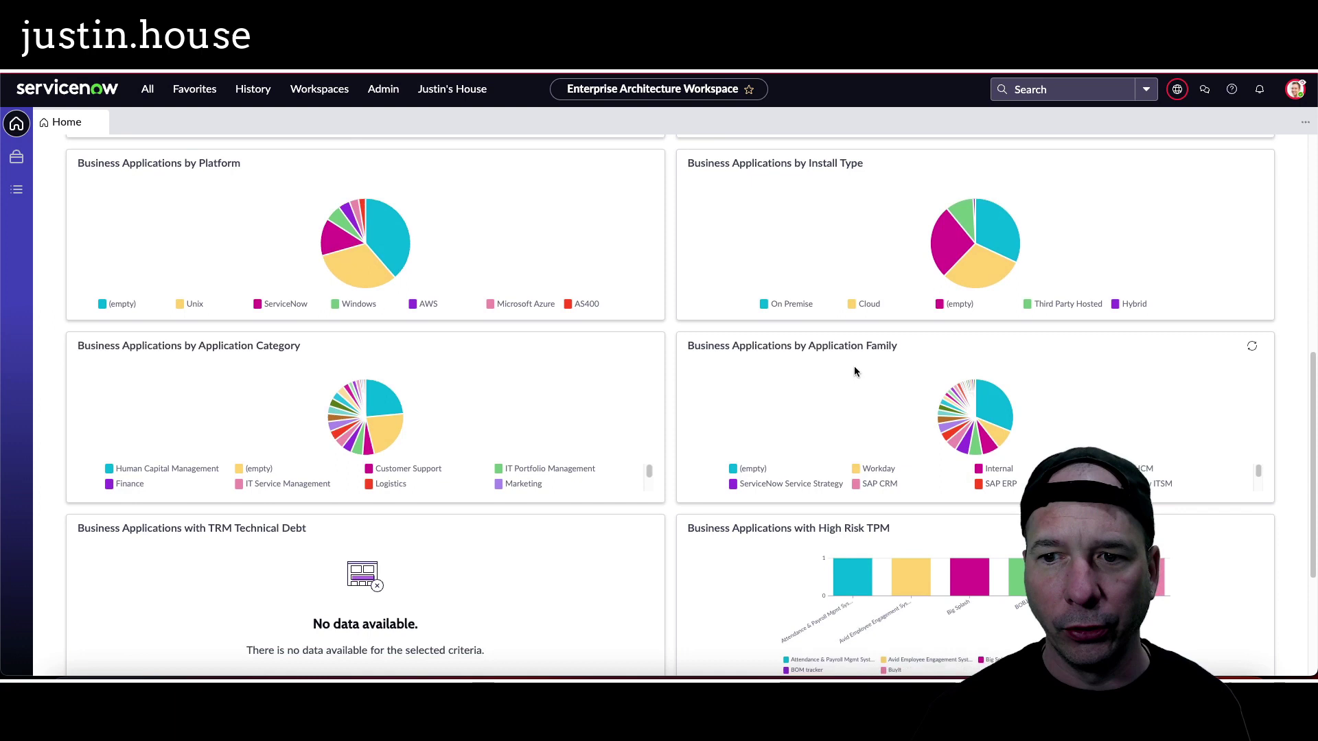
scroll(262, 422, "down", 3)
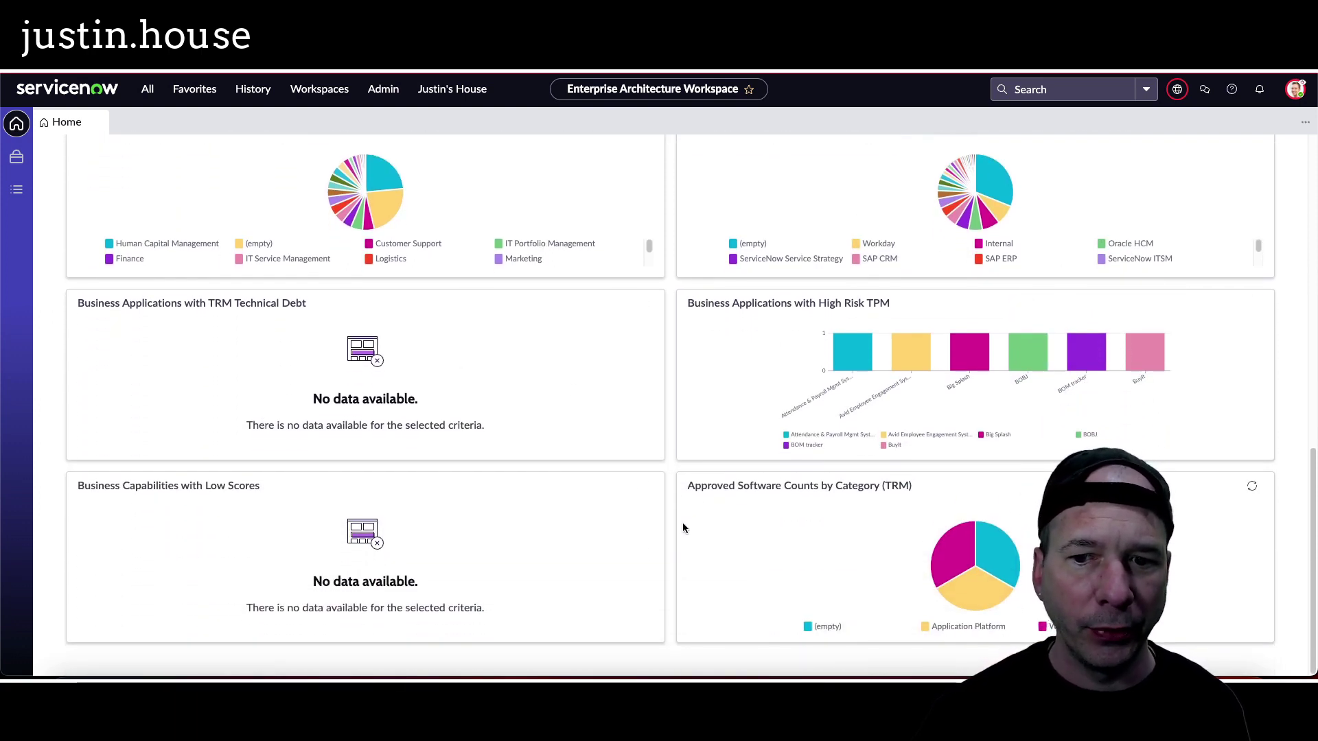
scroll(523, 554, "up", 10)
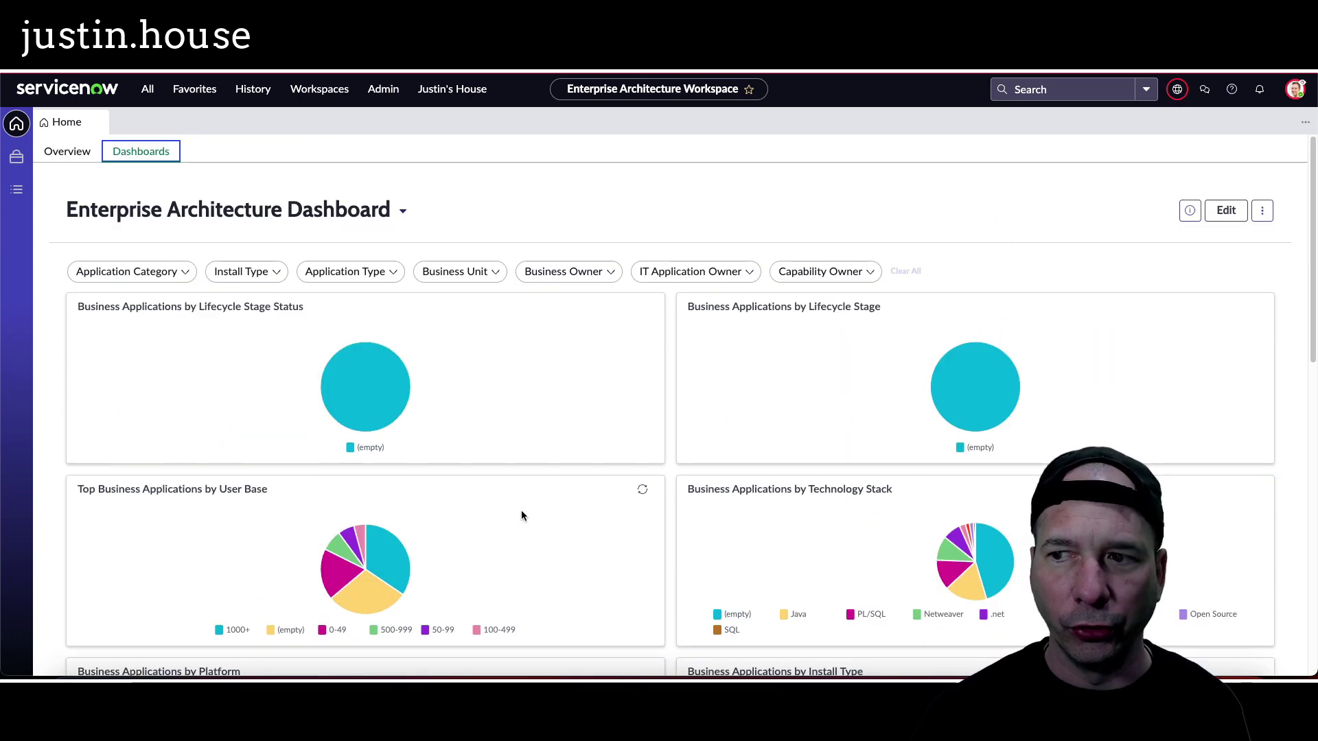
Preview the Business Unit filter and dashboard list, then show the Enterprise Architecture Dashboard's details
left_click(499, 273)
left_click(575, 171)
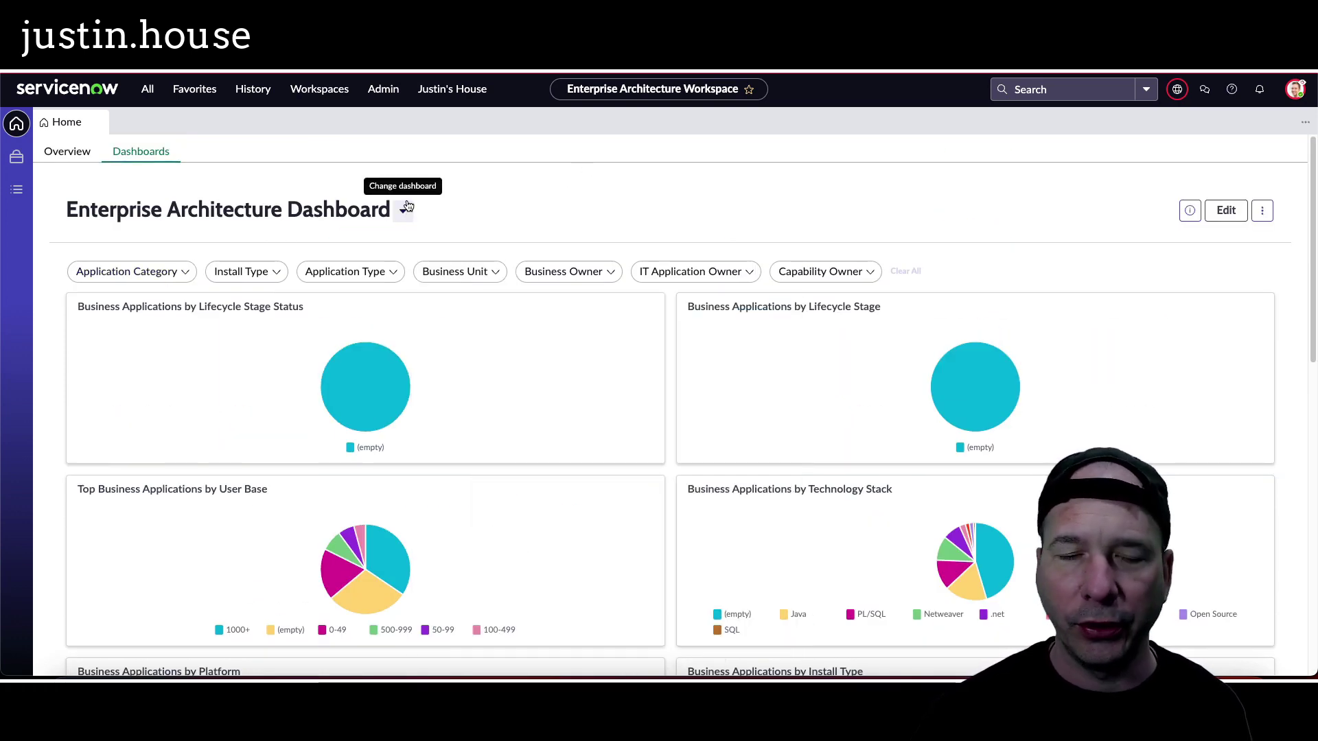
left_click(405, 208)
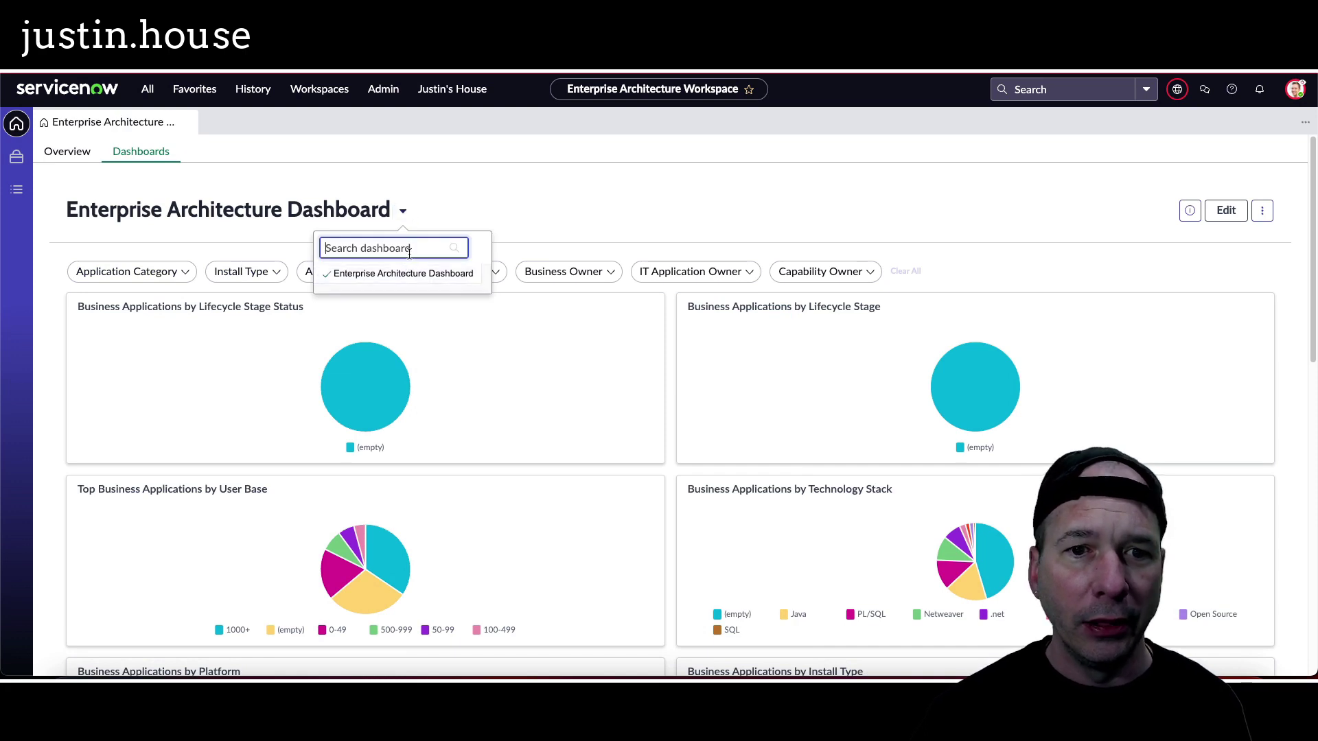
left_click(478, 203)
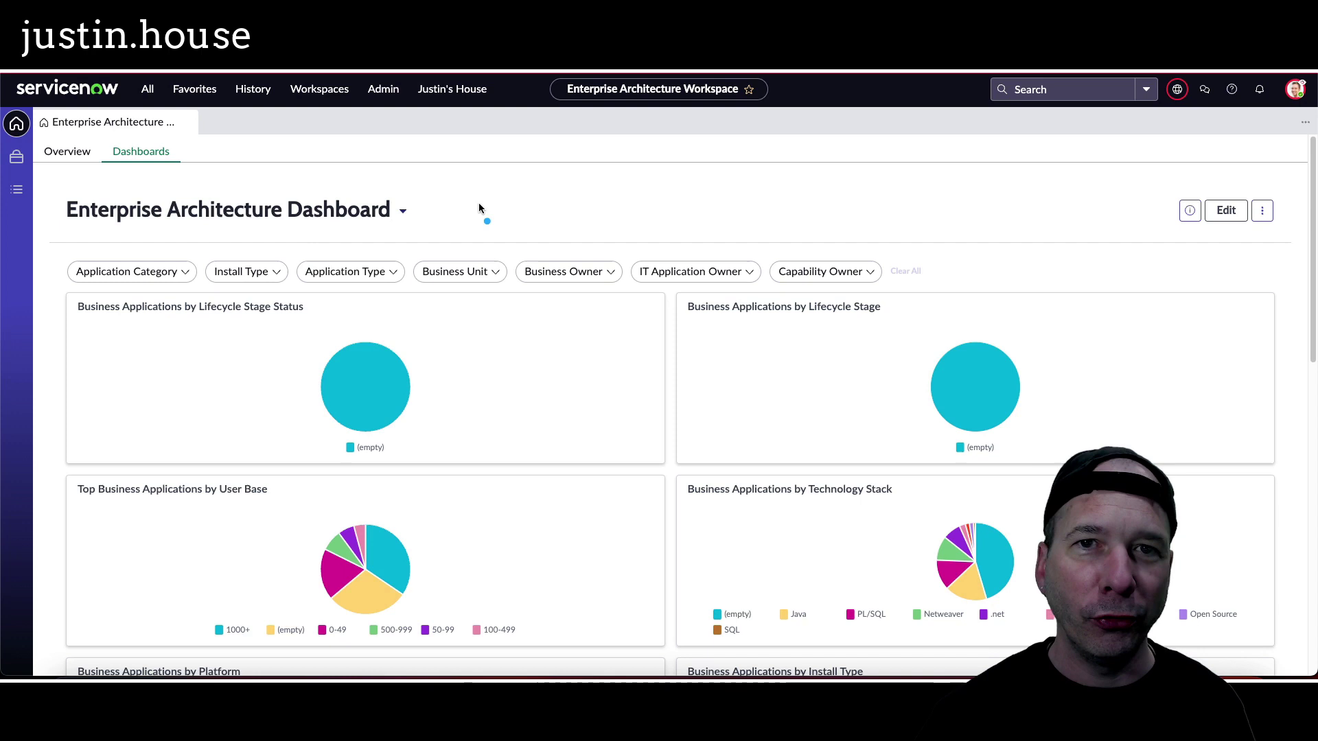
mouse_move(103, 140)
left_mouse_down()
mouse_move(172, 169)
mouse_move(248, 175)
left_mouse_up()
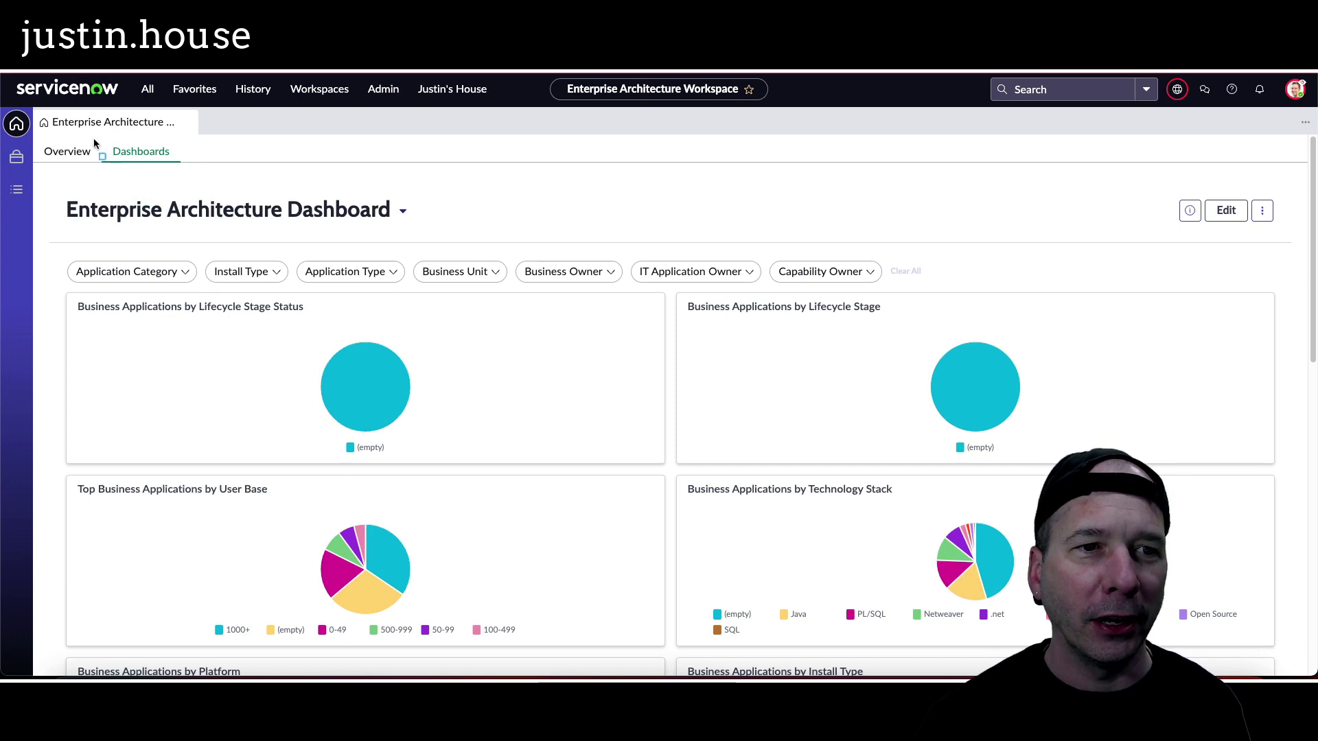
left_click_drag(96, 139, 180, 167)
left_click_drag(376, 197, 426, 226)
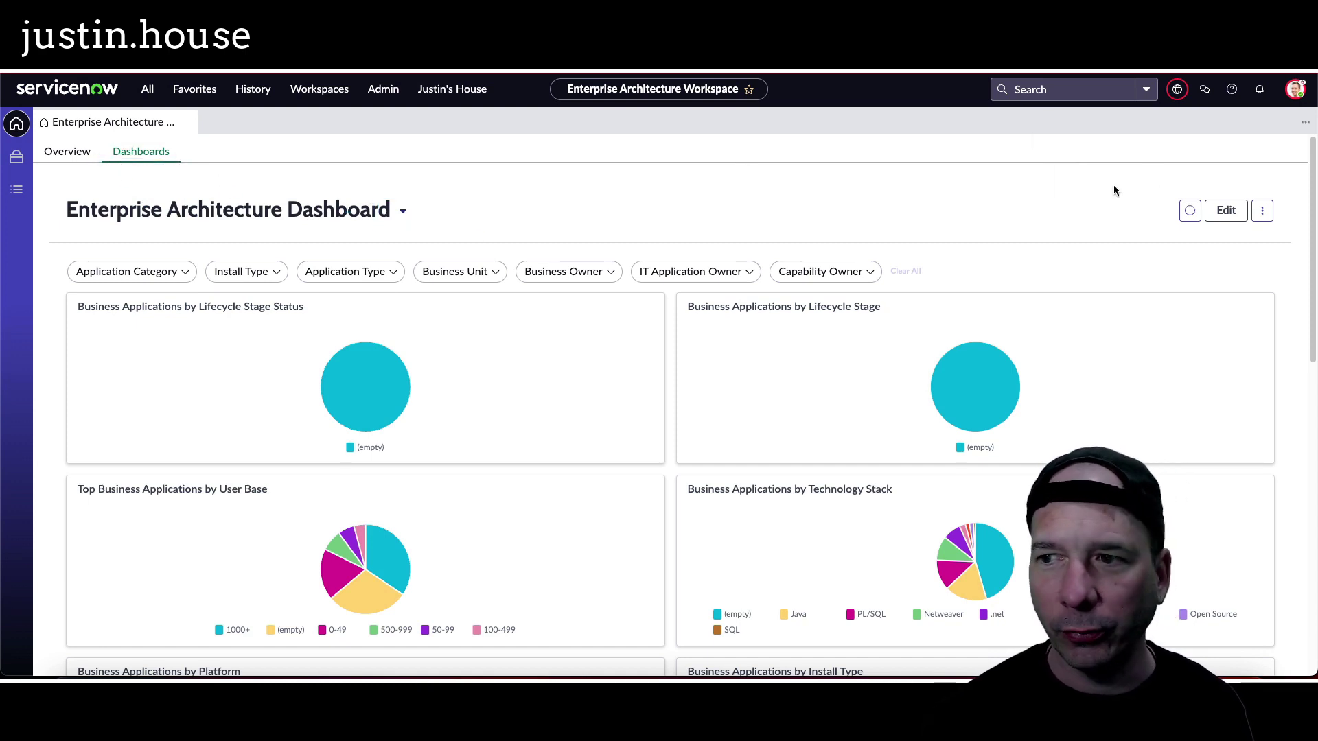
left_click(1189, 211)
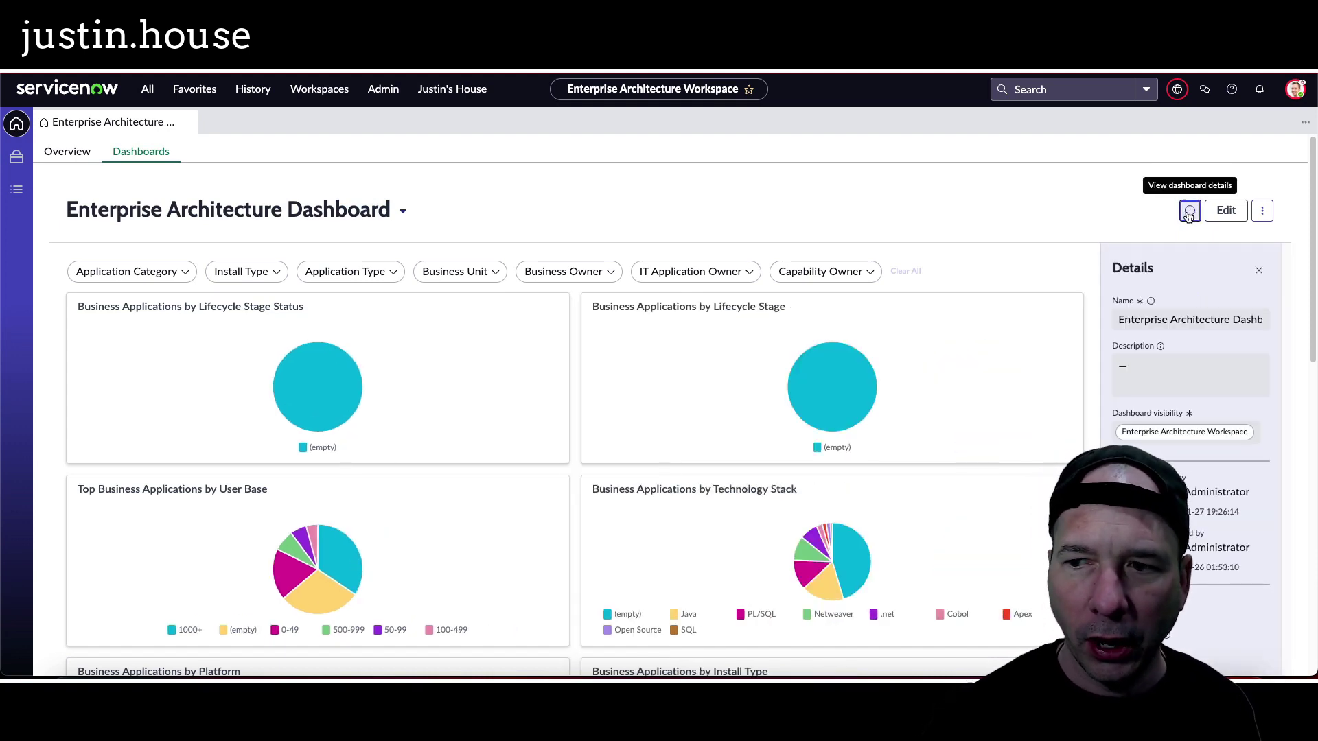
scroll(1242, 329, "down", 3)
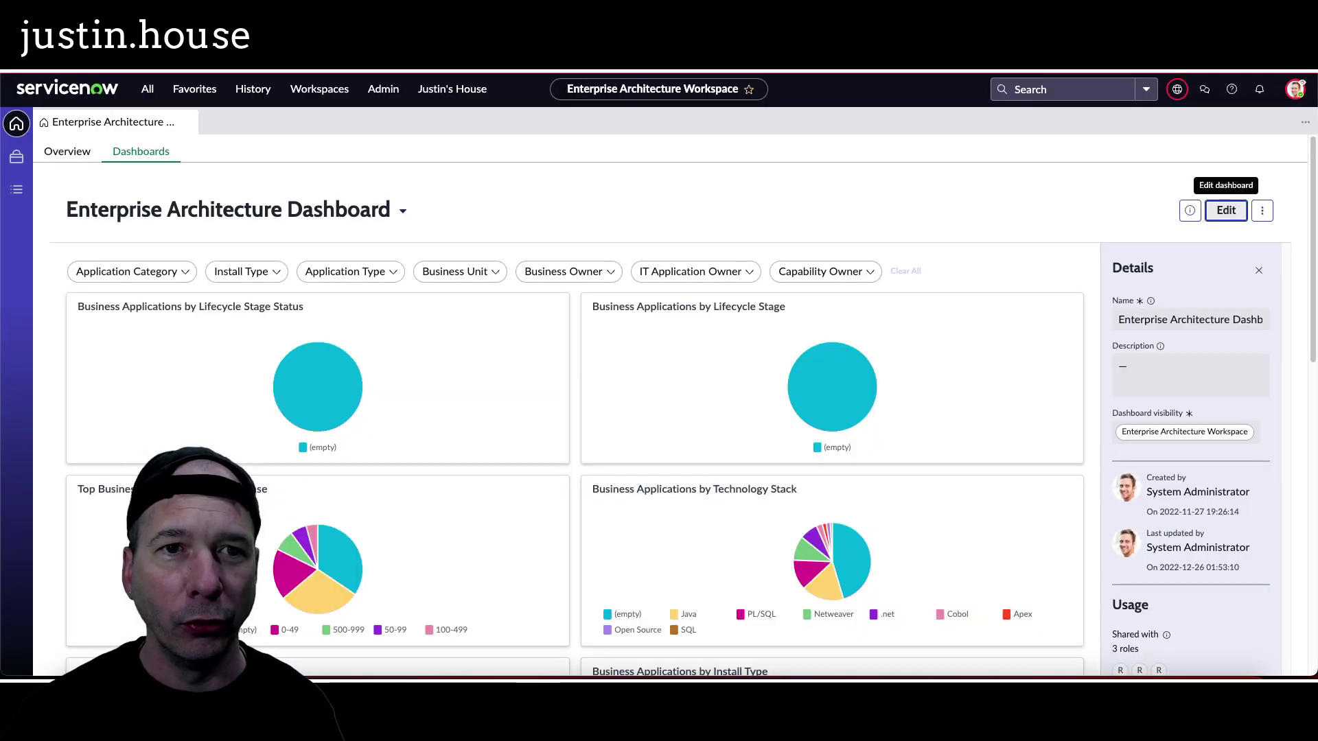
left_click(1262, 212)
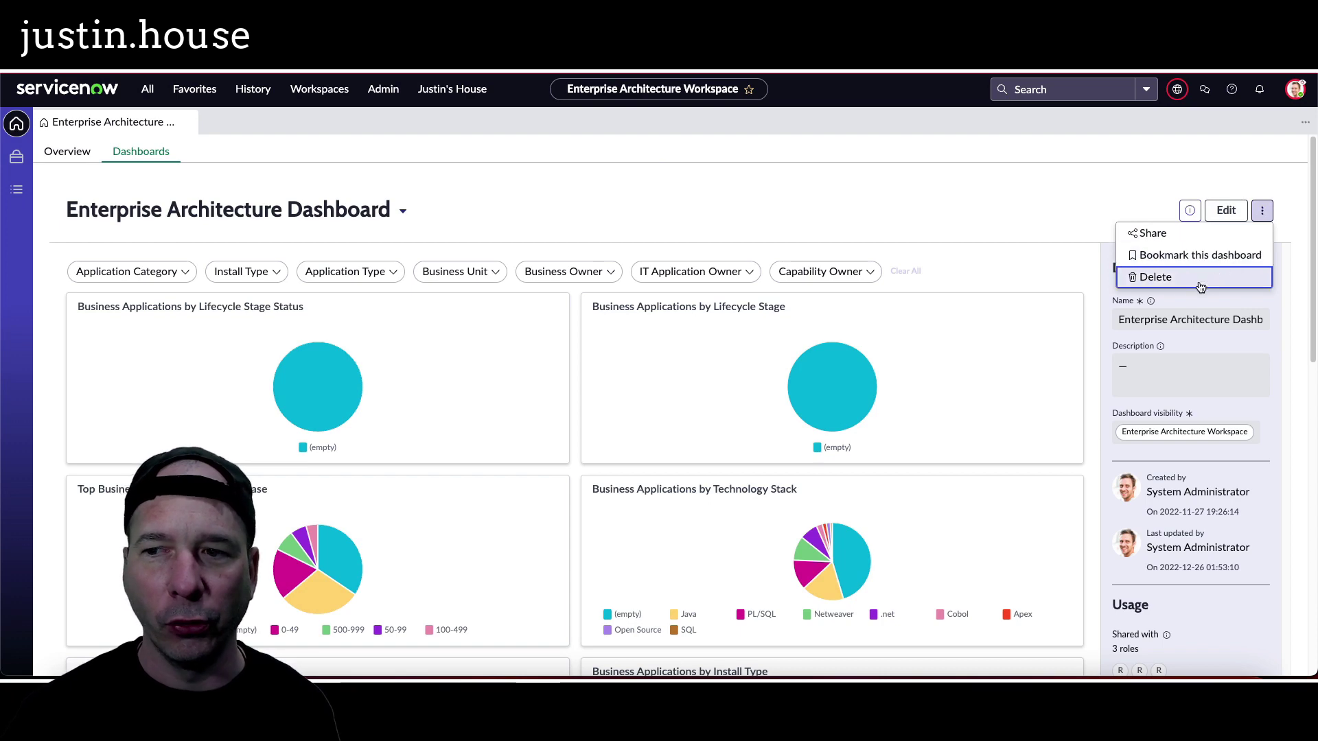
left_click(645, 227)
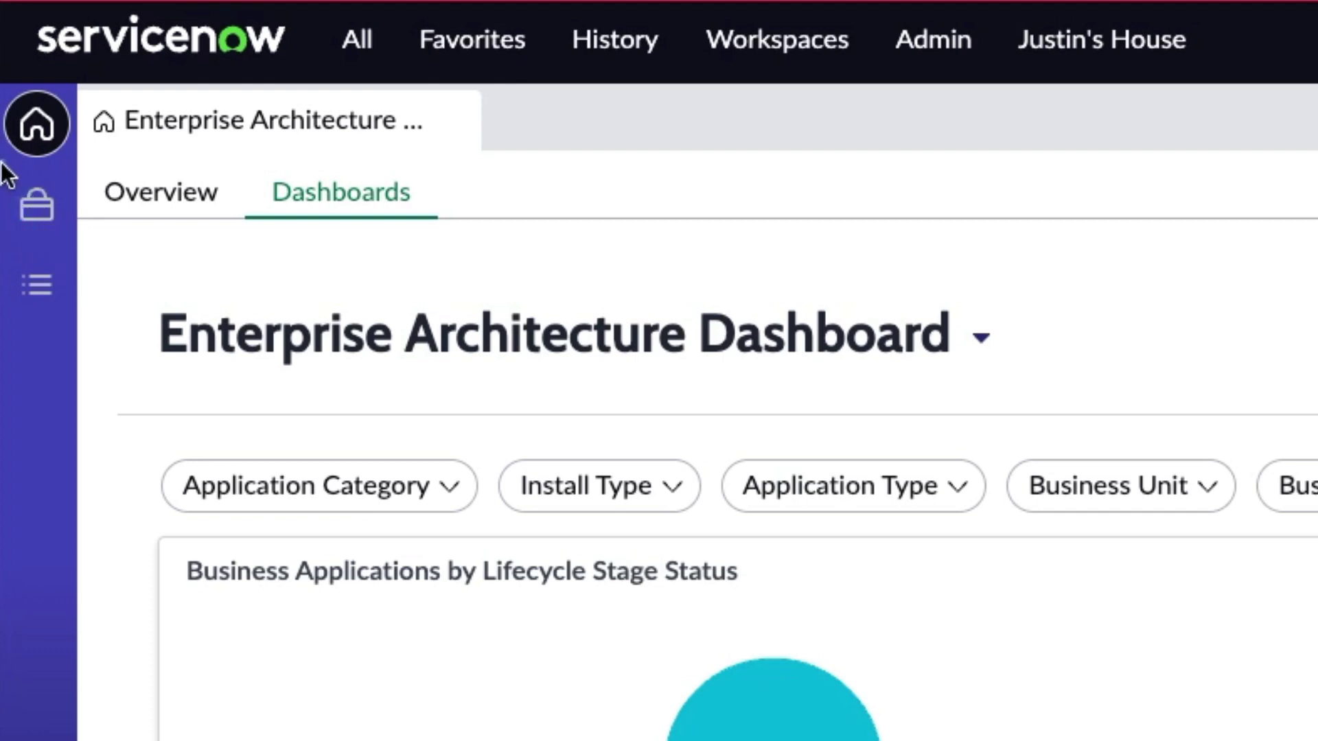
Open the Business Capabilities Hierarchy and collapse then re-expand Market and Sell Products and Services
left_click_drag(7, 165, 81, 330)
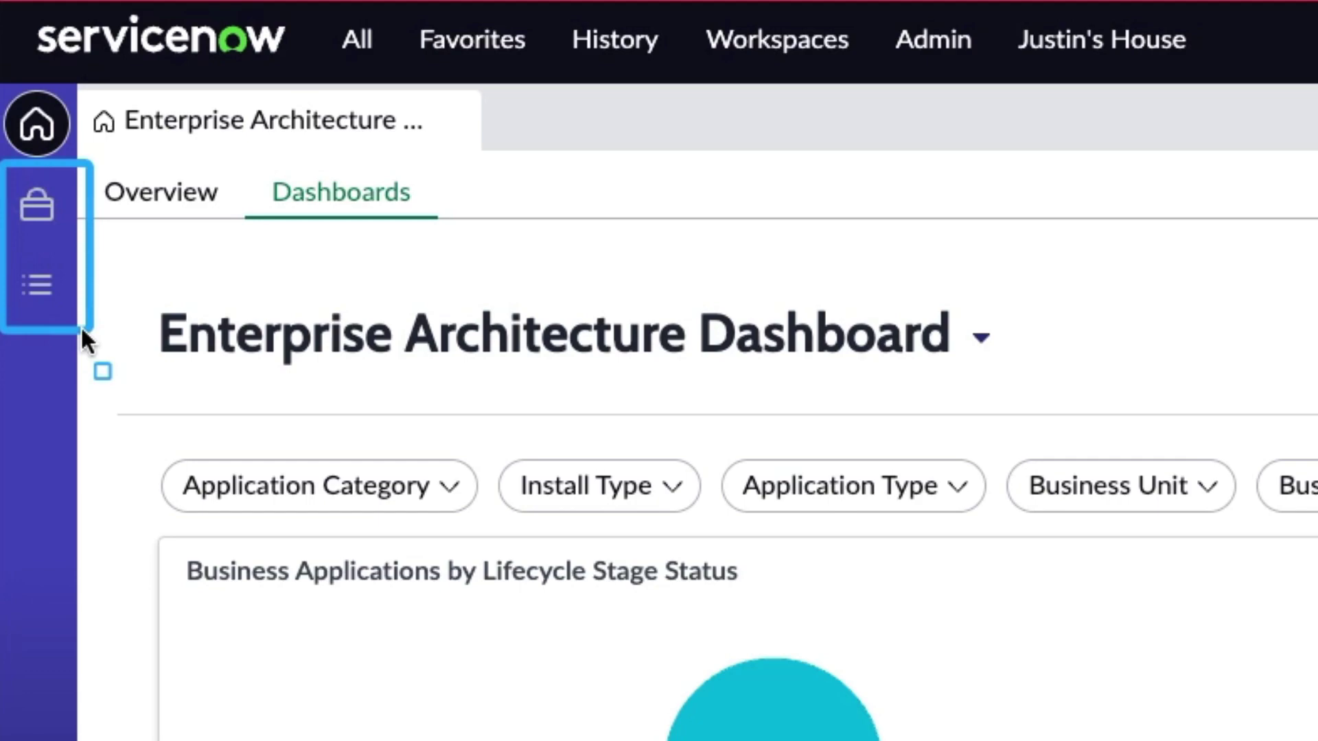
left_click(36, 227)
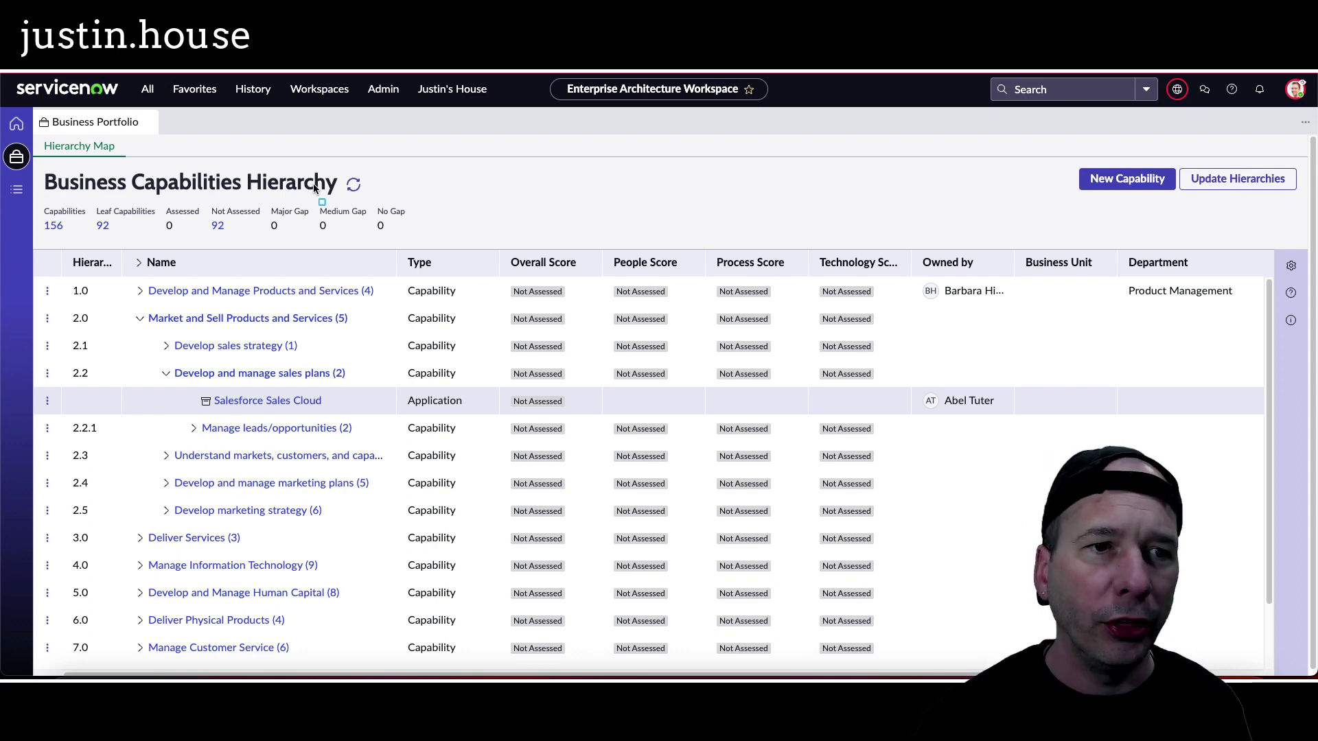
left_click_drag(40, 136, 132, 176)
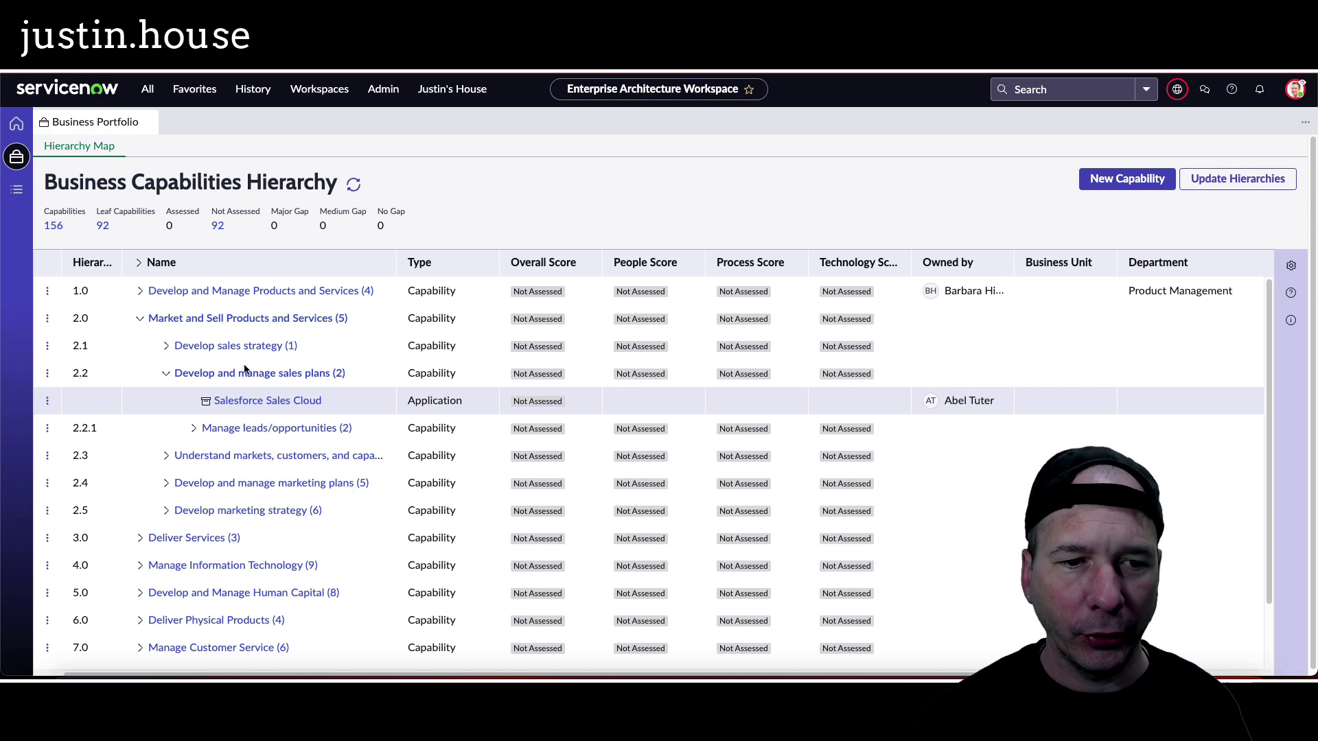
scroll(245, 369, "down", 2)
scroll(226, 371, "up", 2)
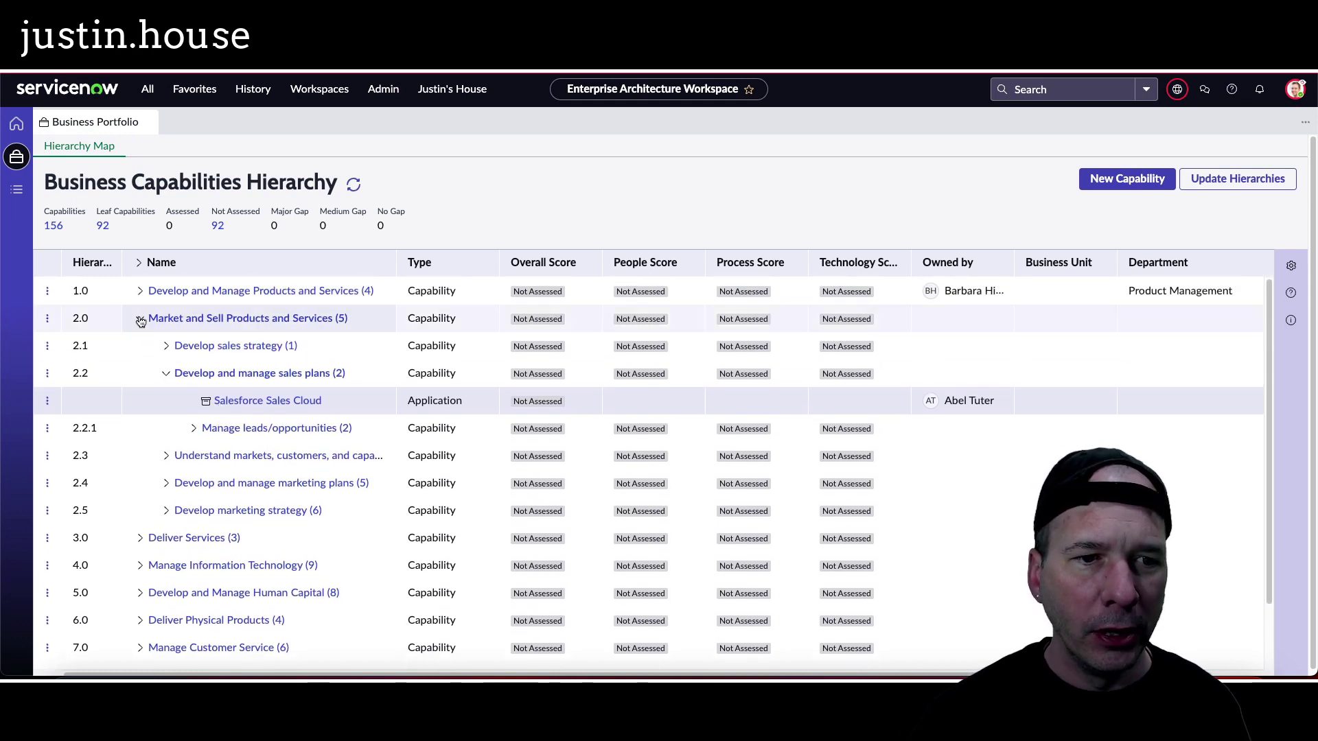
left_click(140, 320)
left_click(140, 320)
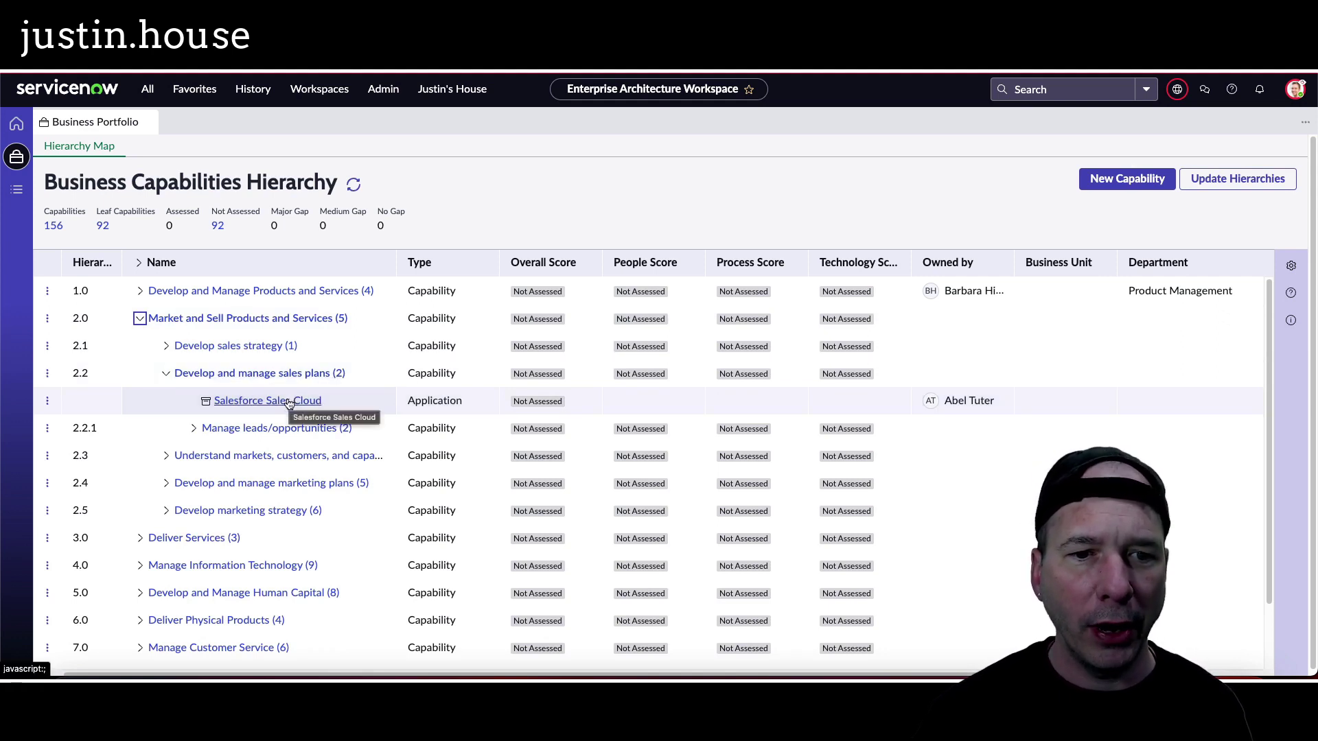
Open Salesforce Sales Cloud's details, keeping Implementing status, and review its COTS, Cloud install fields
left_click(288, 403)
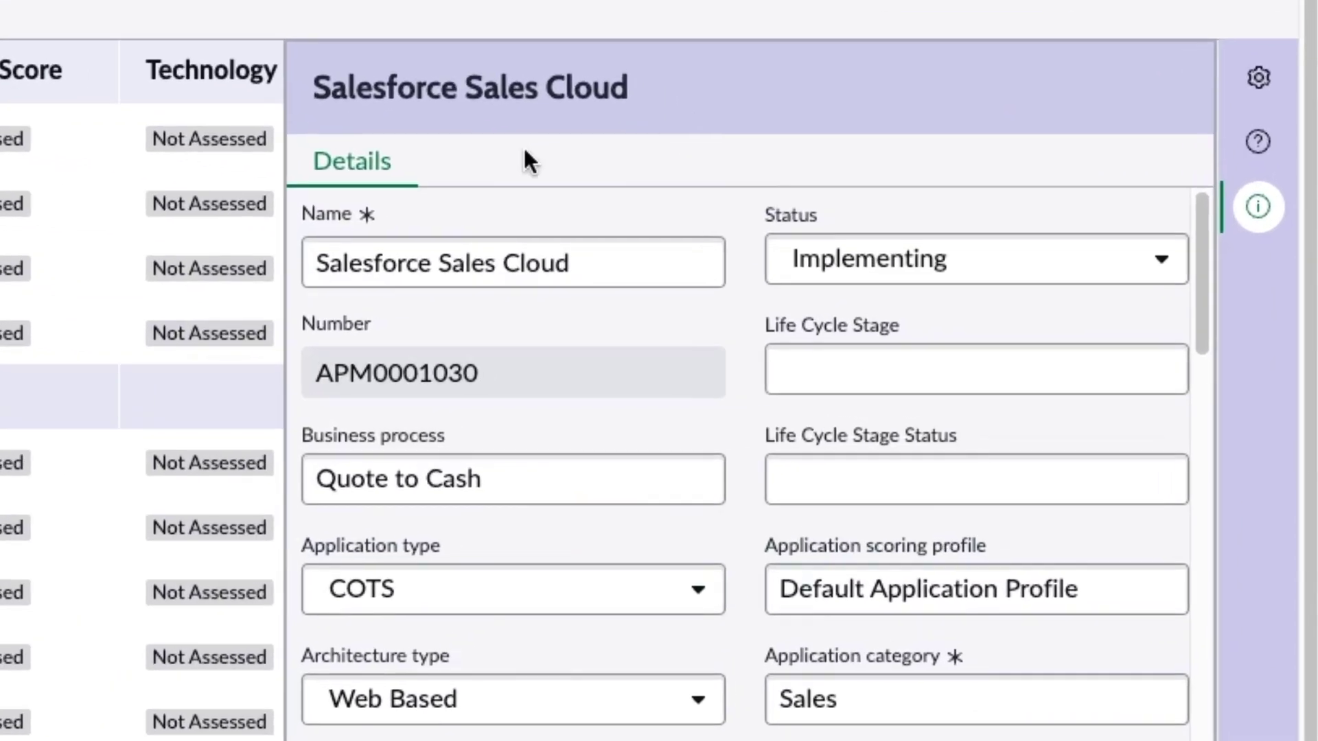
scroll(688, 273, "down", 1)
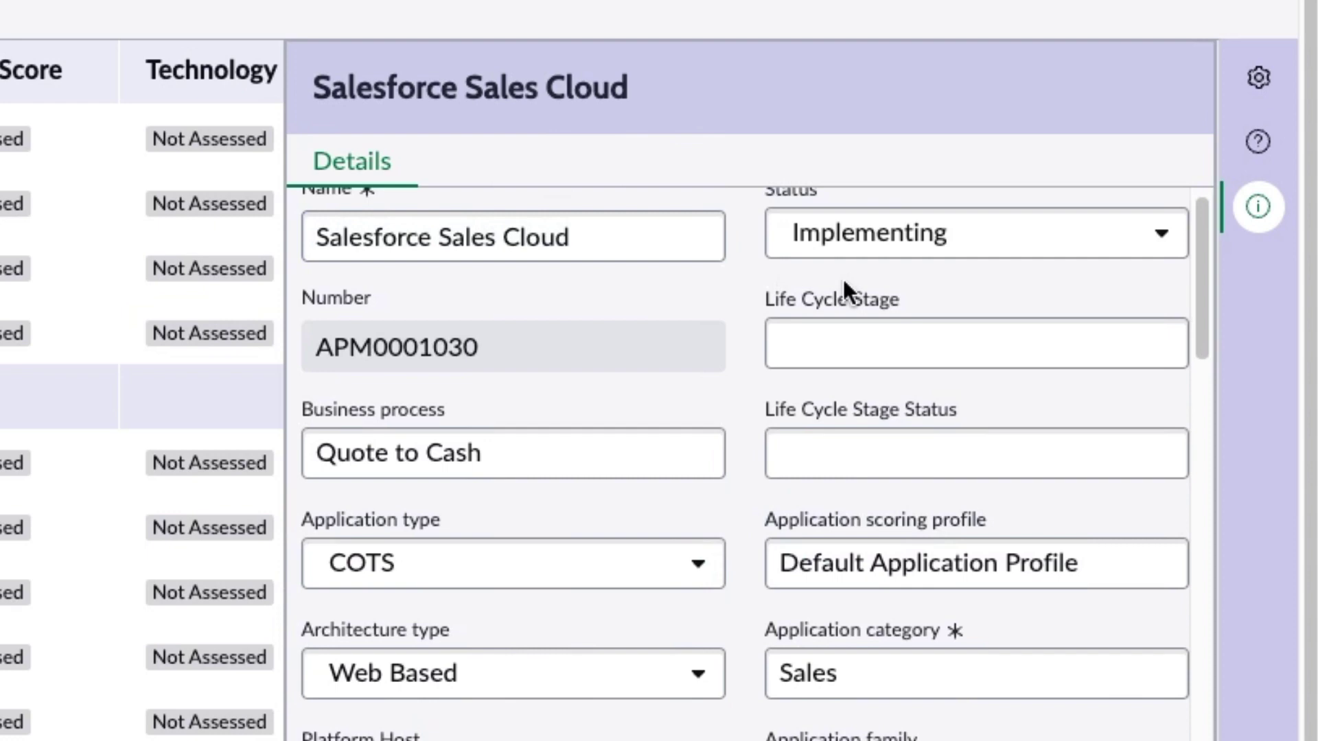
scroll(847, 288, "up", 1)
left_click(881, 275)
left_click(942, 182)
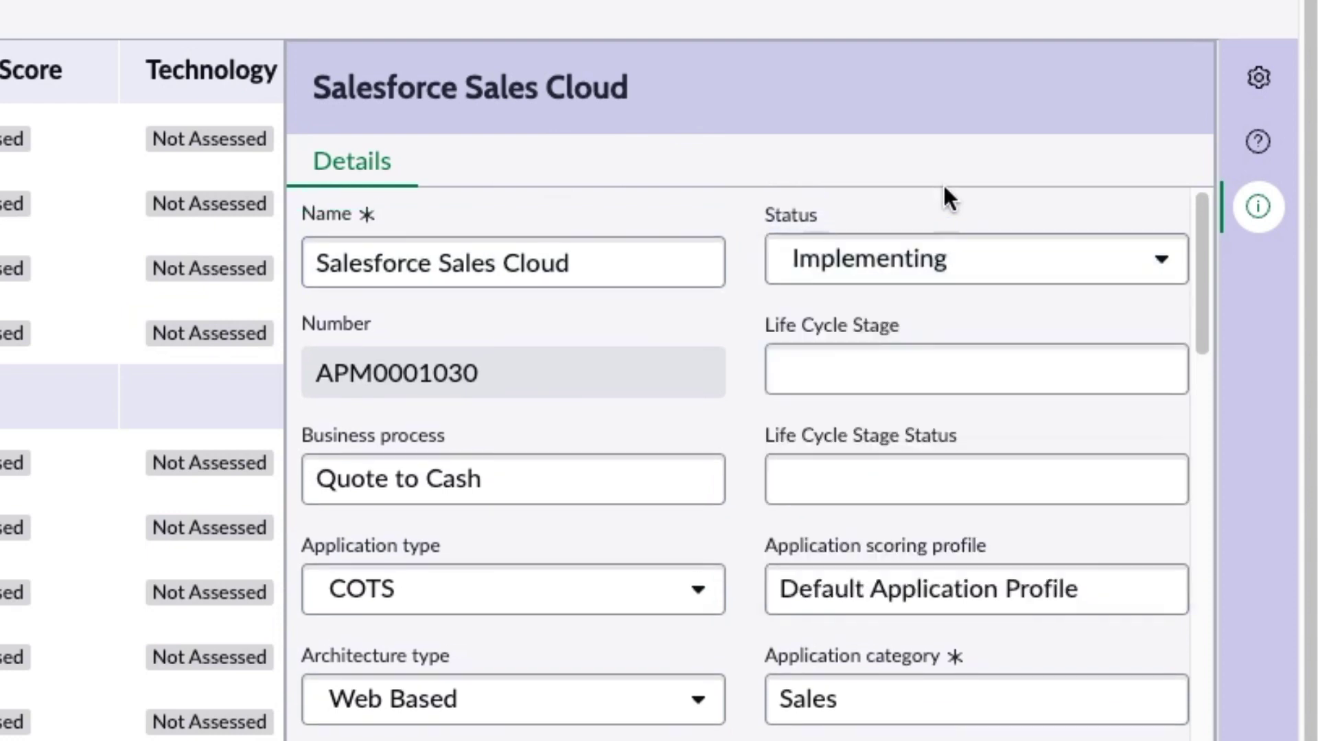
scroll(892, 274, "down", 1)
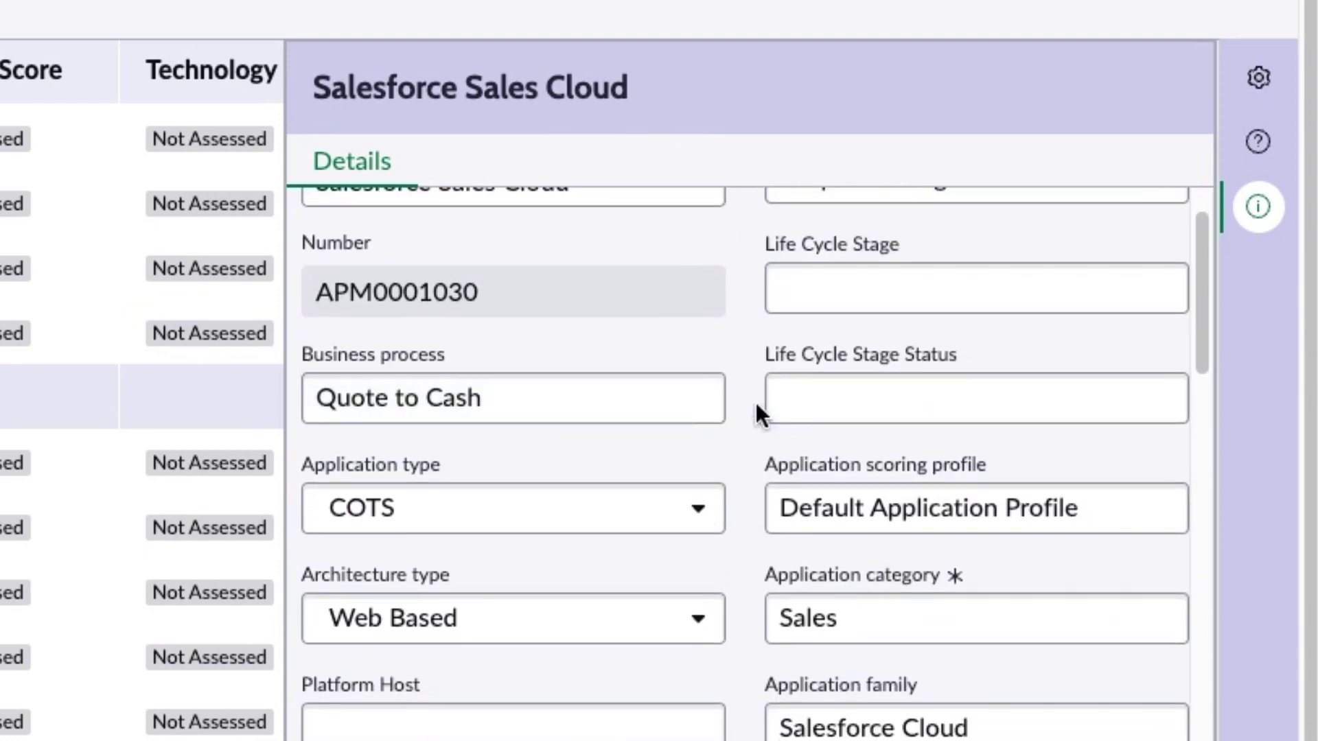
scroll(823, 412, "down", 1)
scroll(686, 391, "down", 2)
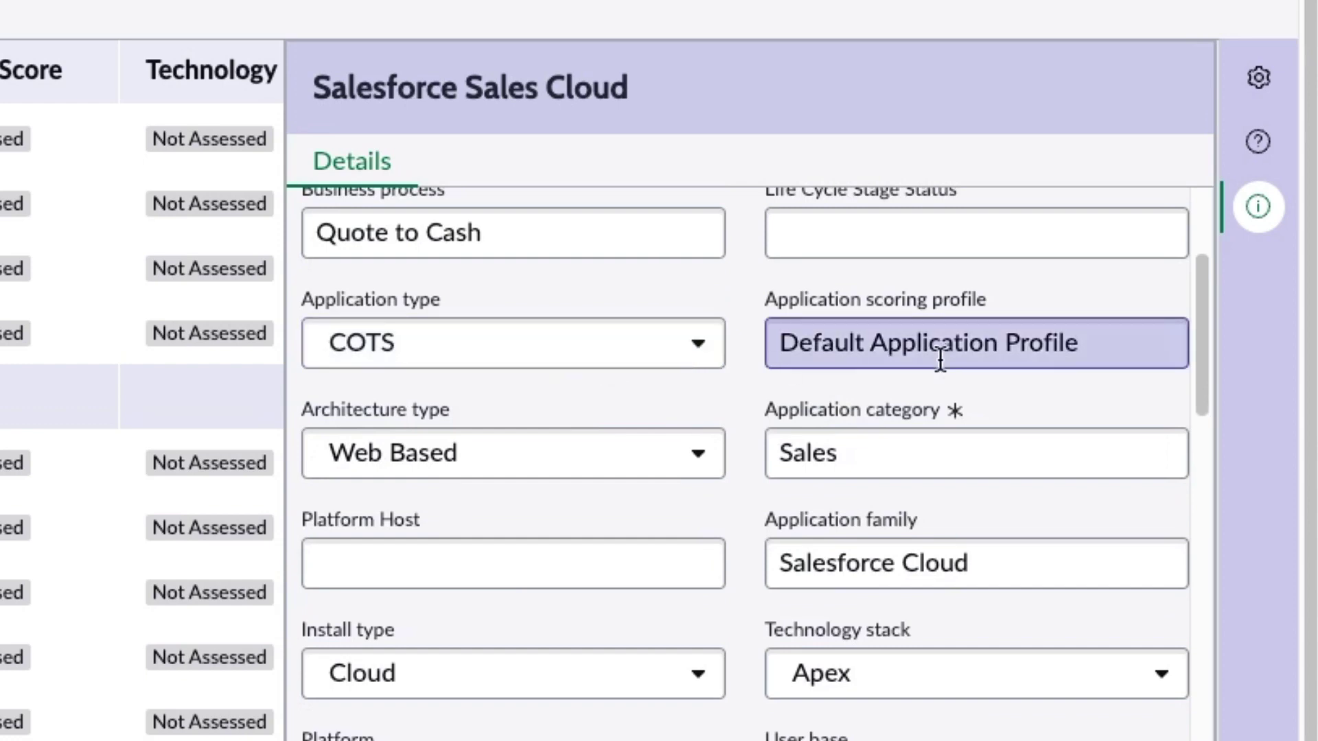
scroll(754, 398, "down", 3)
scroll(618, 371, "down", 2)
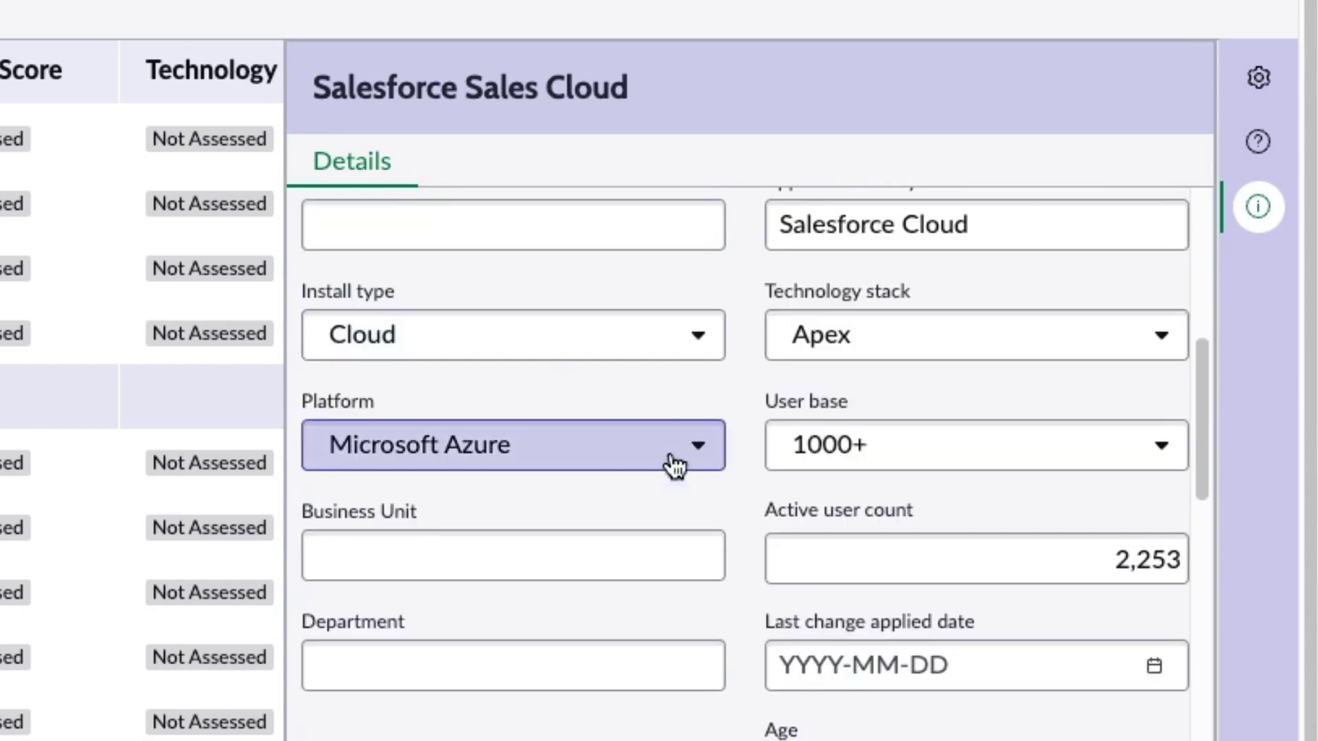
scroll(683, 482, "down", 8)
scroll(706, 500, "up", 1)
scroll(706, 498, "down", 6)
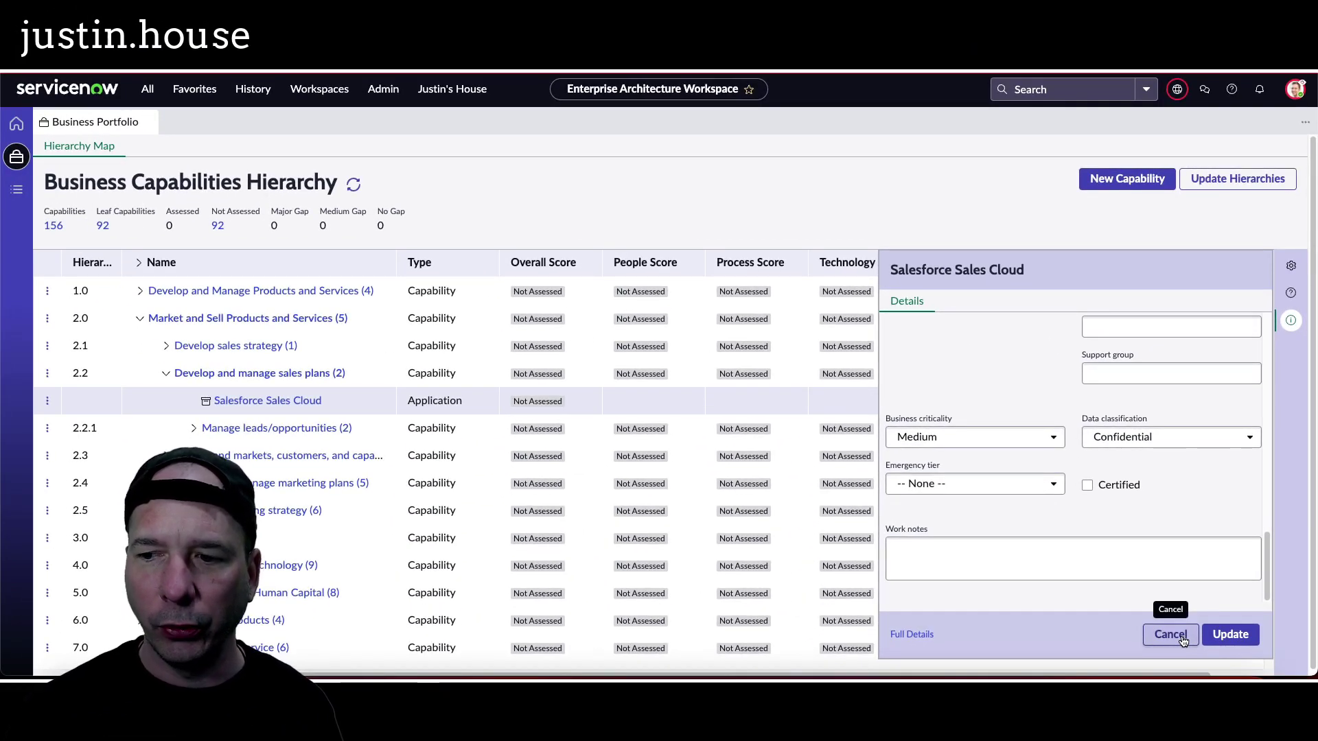
Cancel the Salesforce Sales Cloud details, view Develop and manage sales plans, and dismiss the New Capability form
left_click(1181, 641)
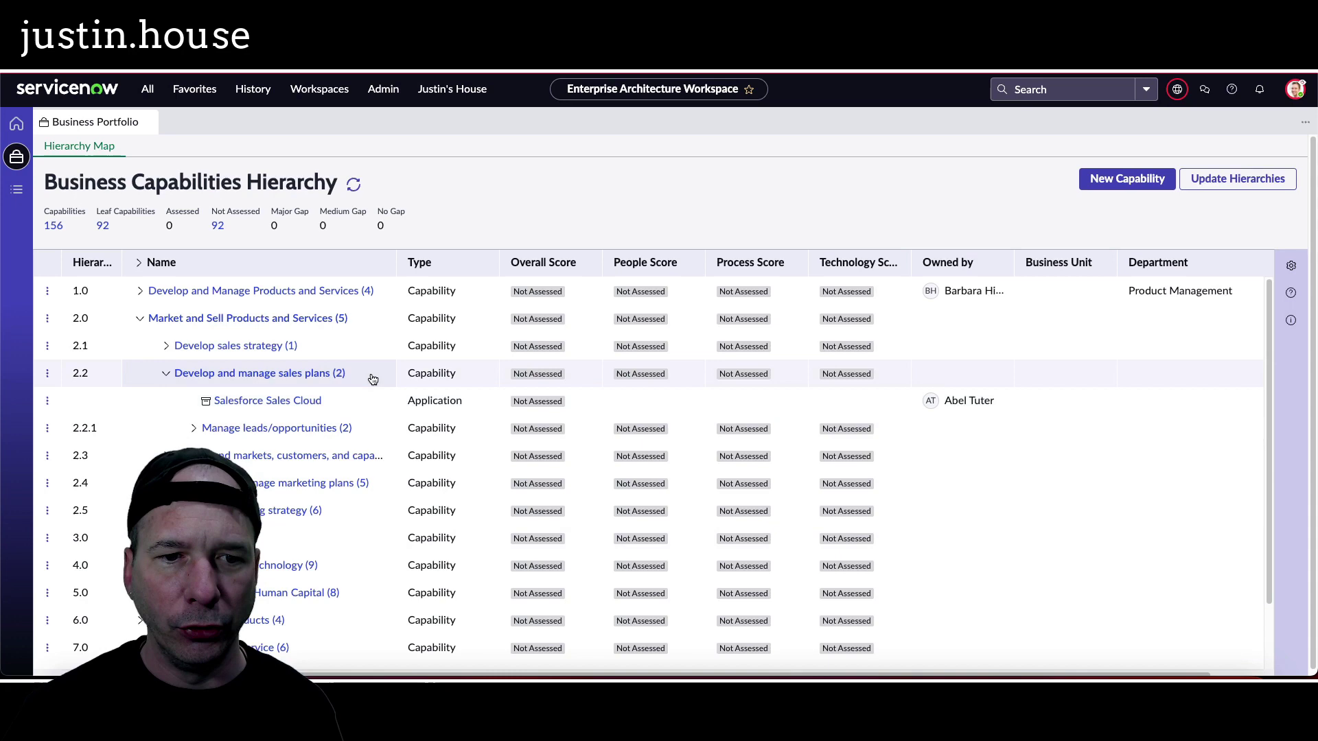
left_click(346, 377)
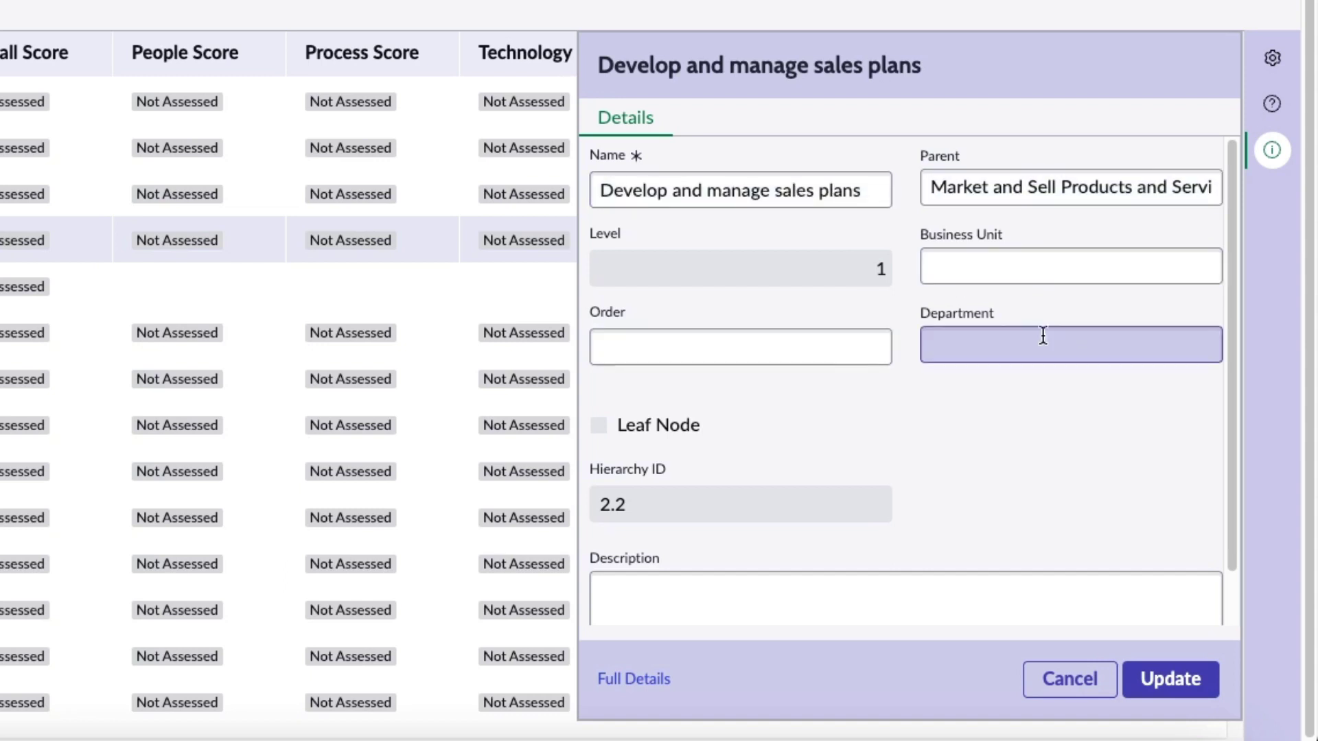
scroll(951, 361, "down", 2)
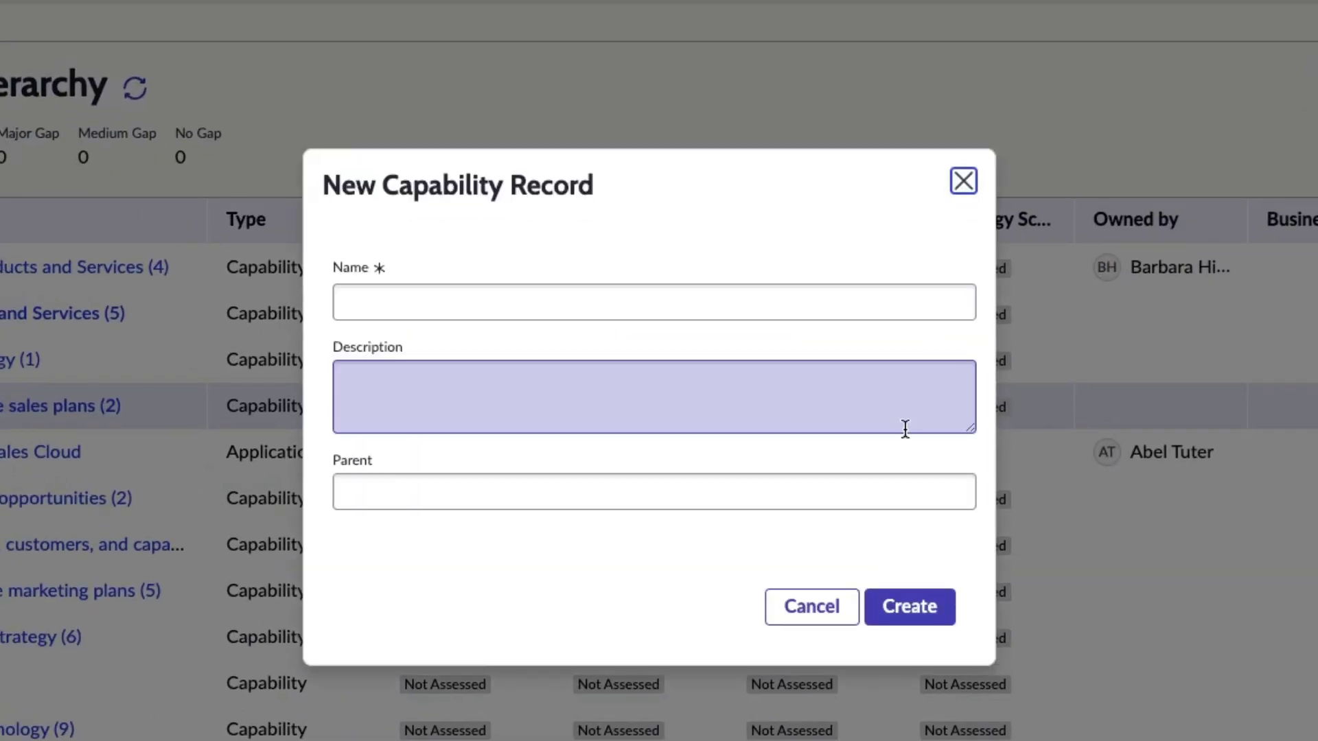
left_click(864, 288)
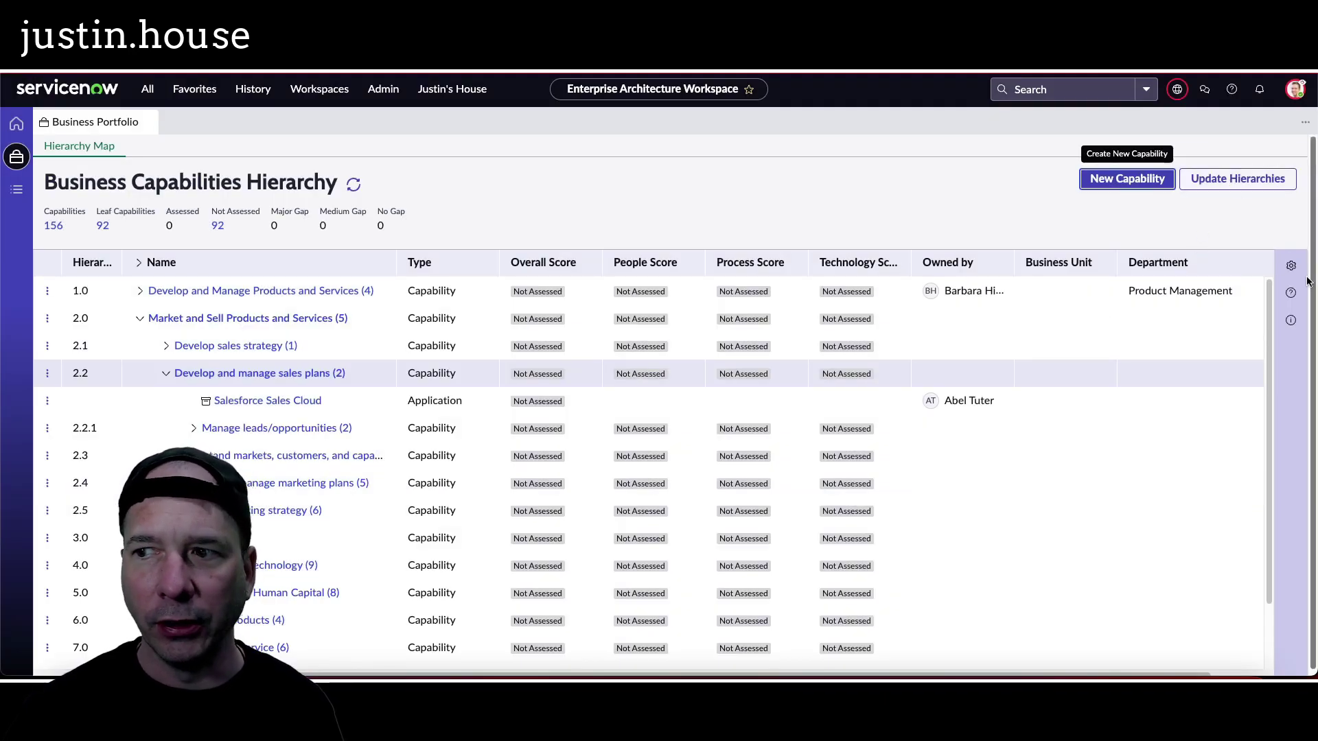
Turn on Shade alternate rows in the hierarchy table's Personalize row settings
left_click(1291, 265)
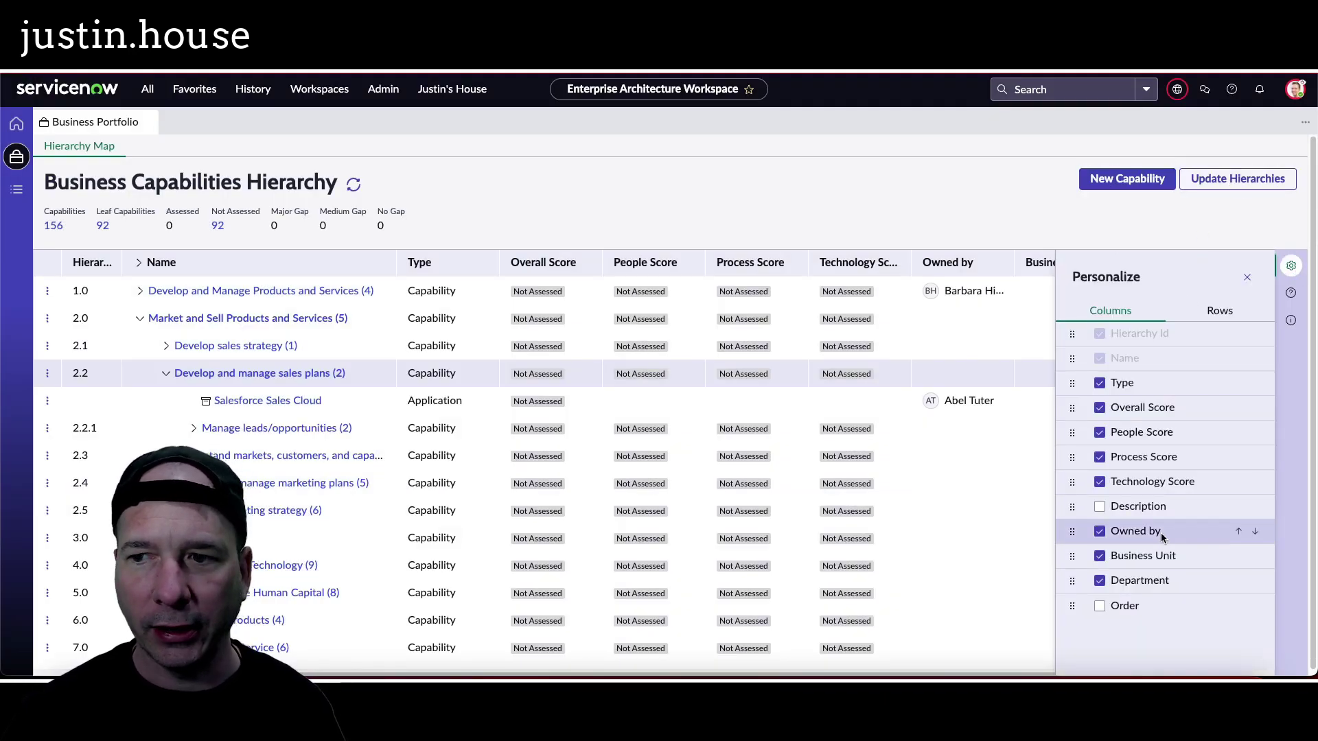
left_click(1240, 313)
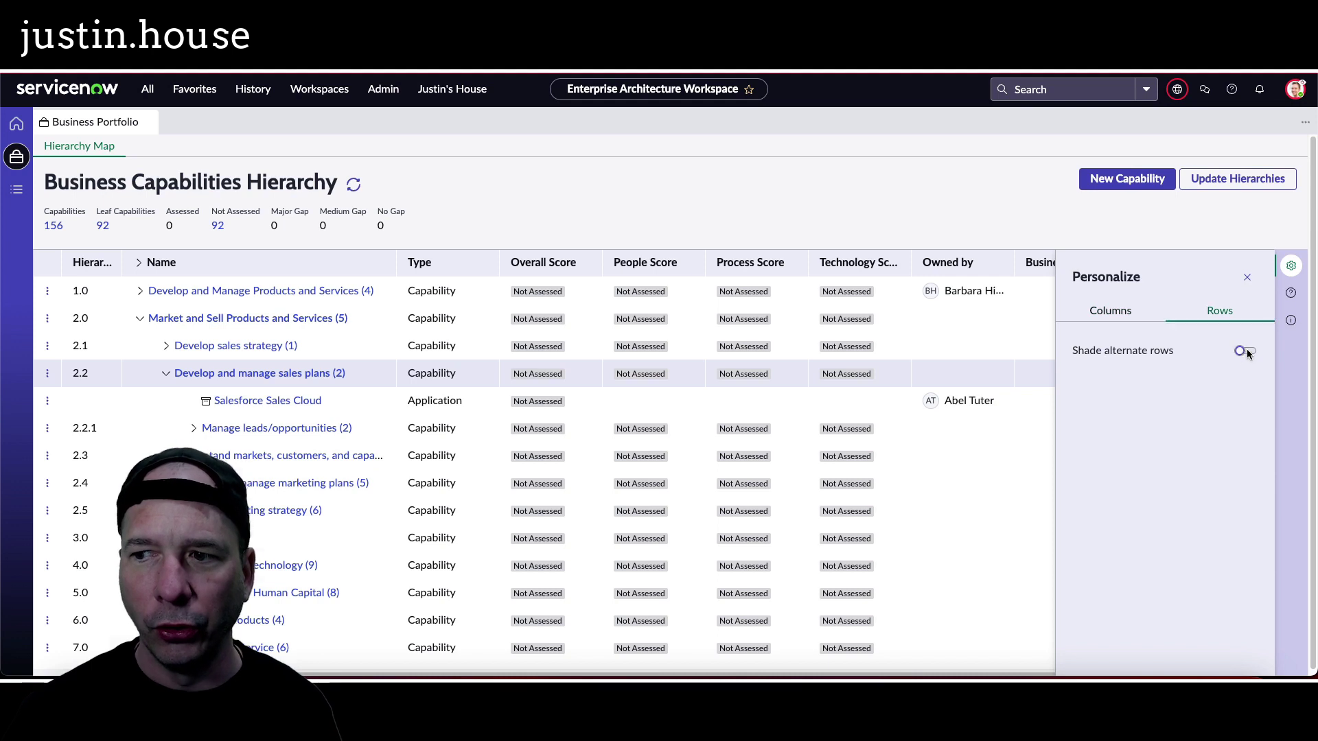
left_click(1243, 351)
left_click(1293, 266)
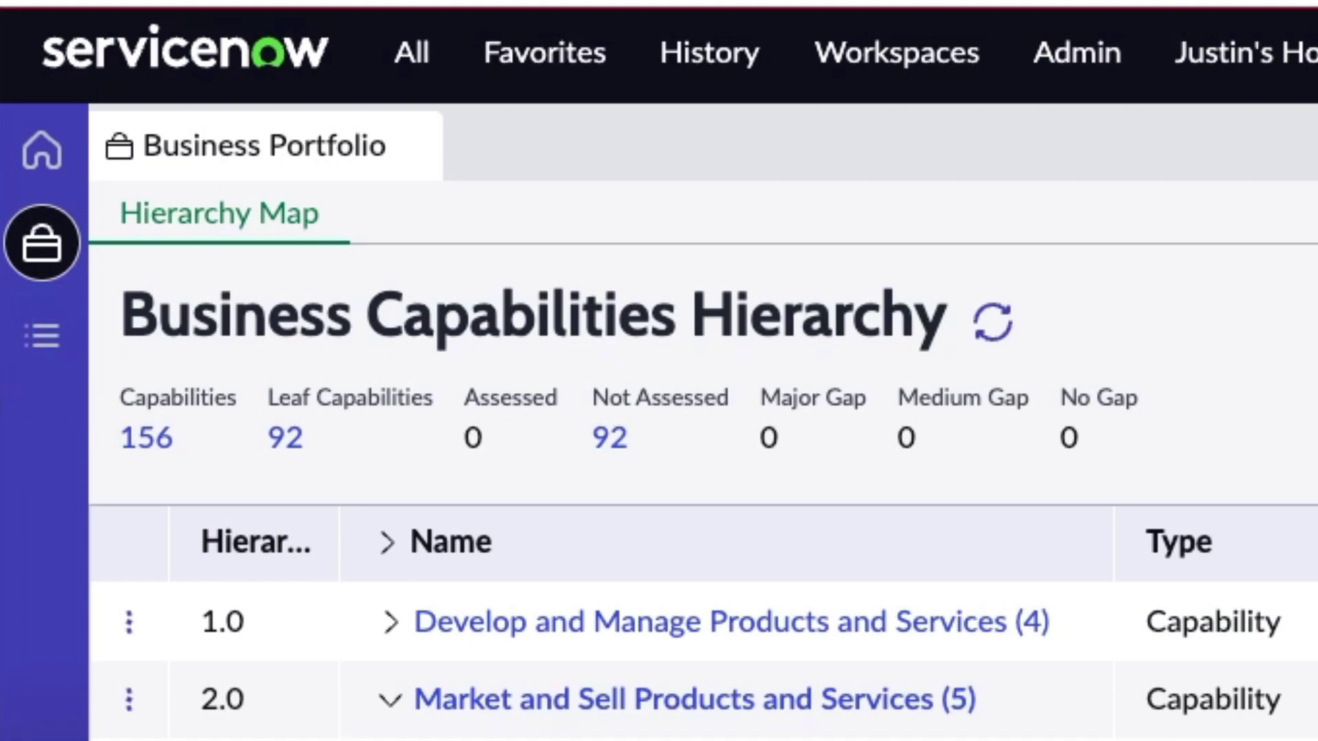
Open Portfolio lists at Business Capabilities > All and go over the list categories in the sidebar
left_click(50, 339)
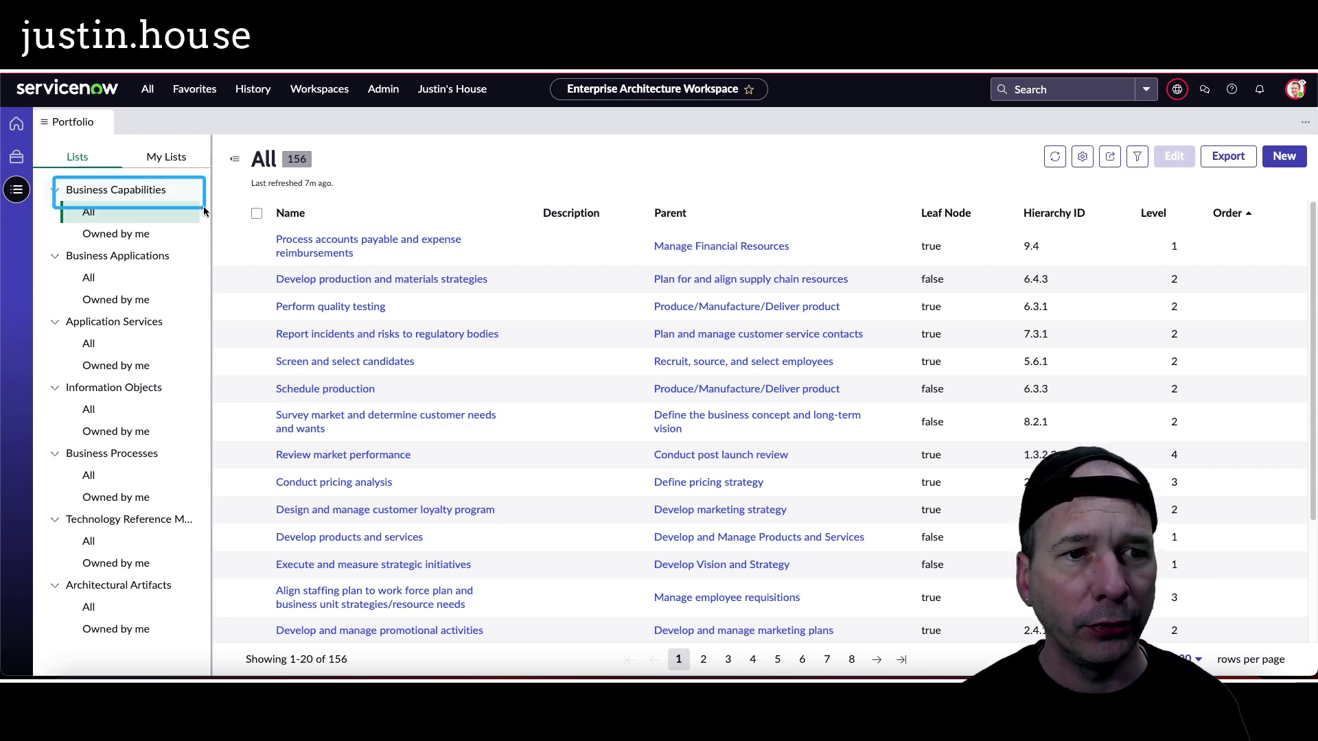
left_click_drag(60, 245, 179, 276)
left_click_drag(58, 308, 174, 343)
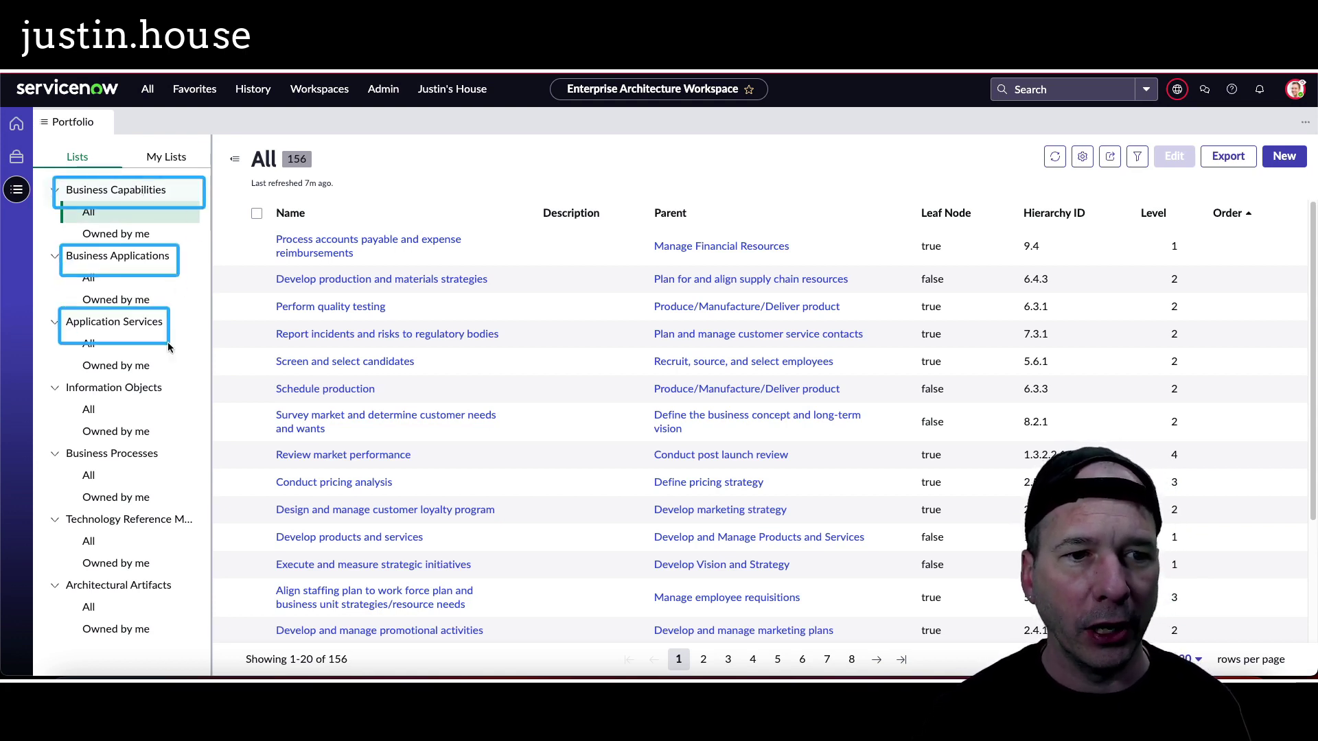
mouse_move(59, 371)
left_mouse_down()
mouse_move(77, 392)
mouse_move(183, 417)
left_mouse_up()
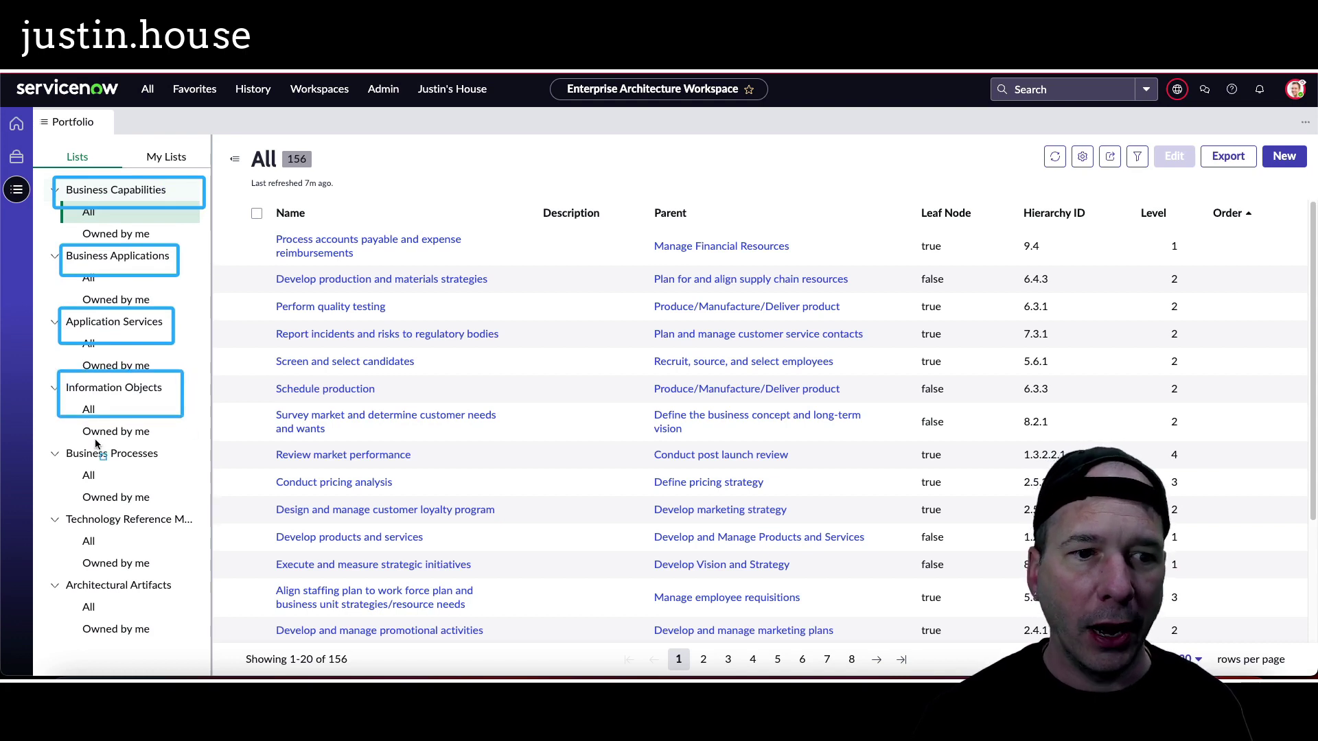
left_click_drag(55, 439, 168, 474)
left_click_drag(54, 497, 211, 541)
left_click_drag(58, 570, 189, 605)
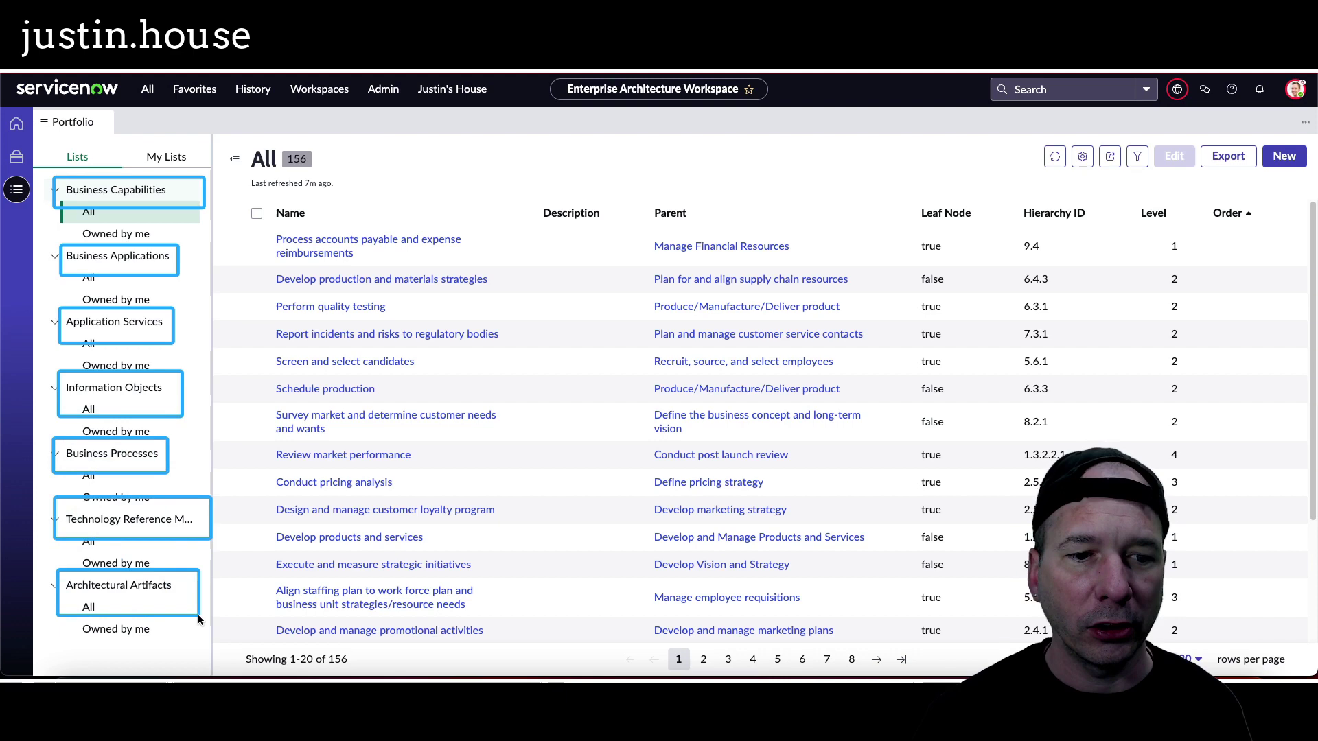
key("Escape")
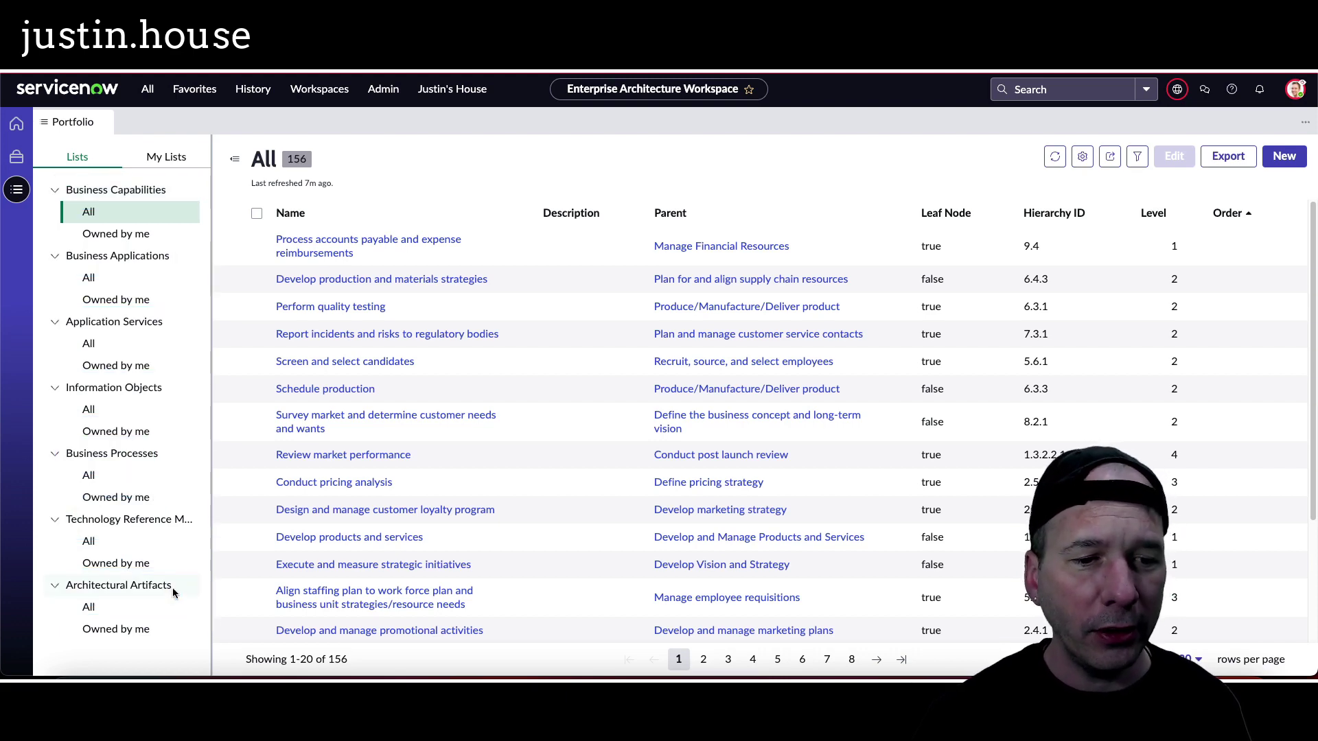
Open the Application Architecture artifact and confirm its only version is approved version 1.0
left_click(90, 607)
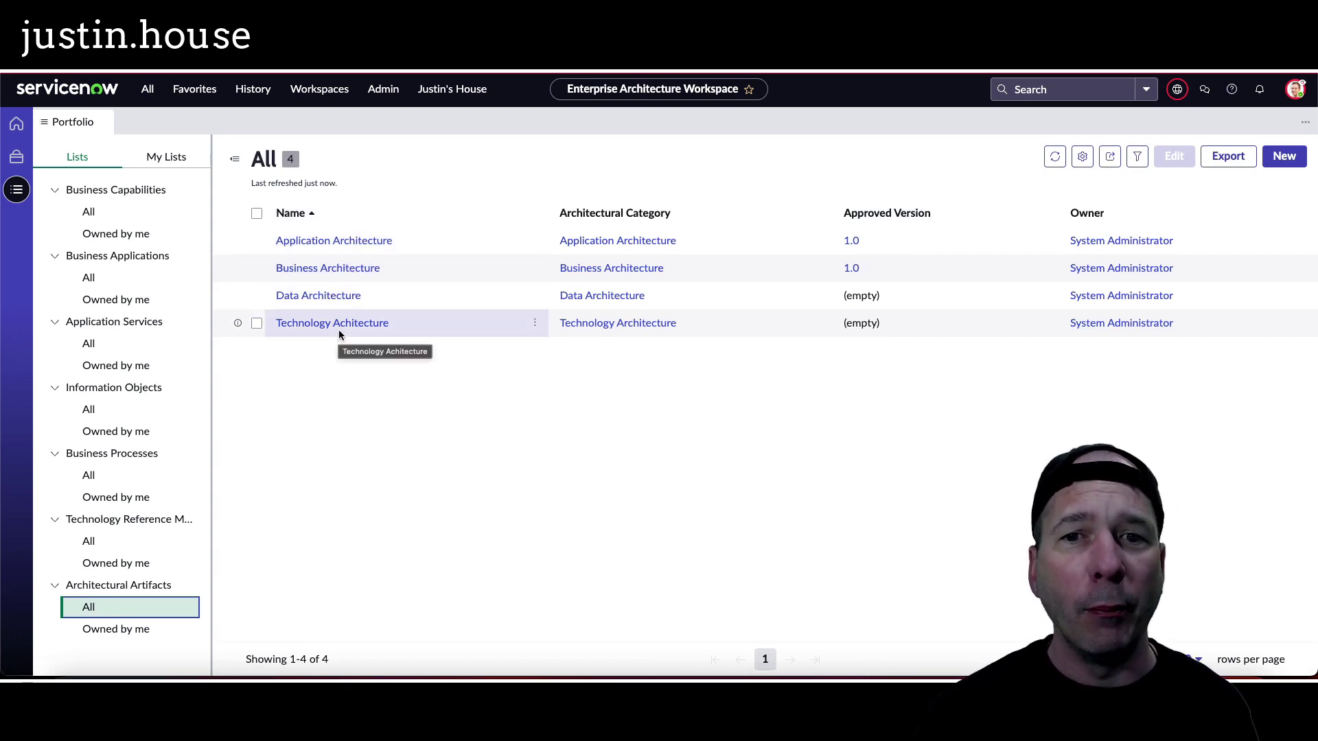
left_click(316, 242)
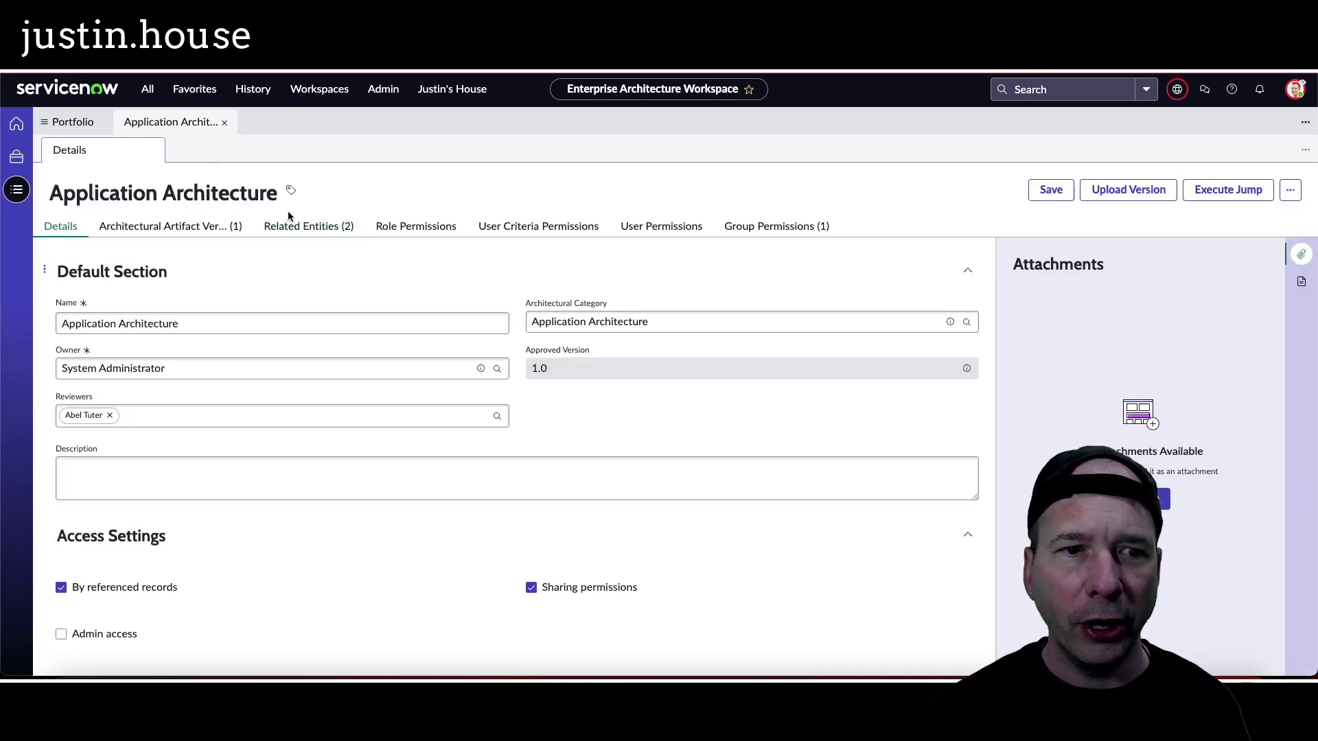
left_click(216, 232)
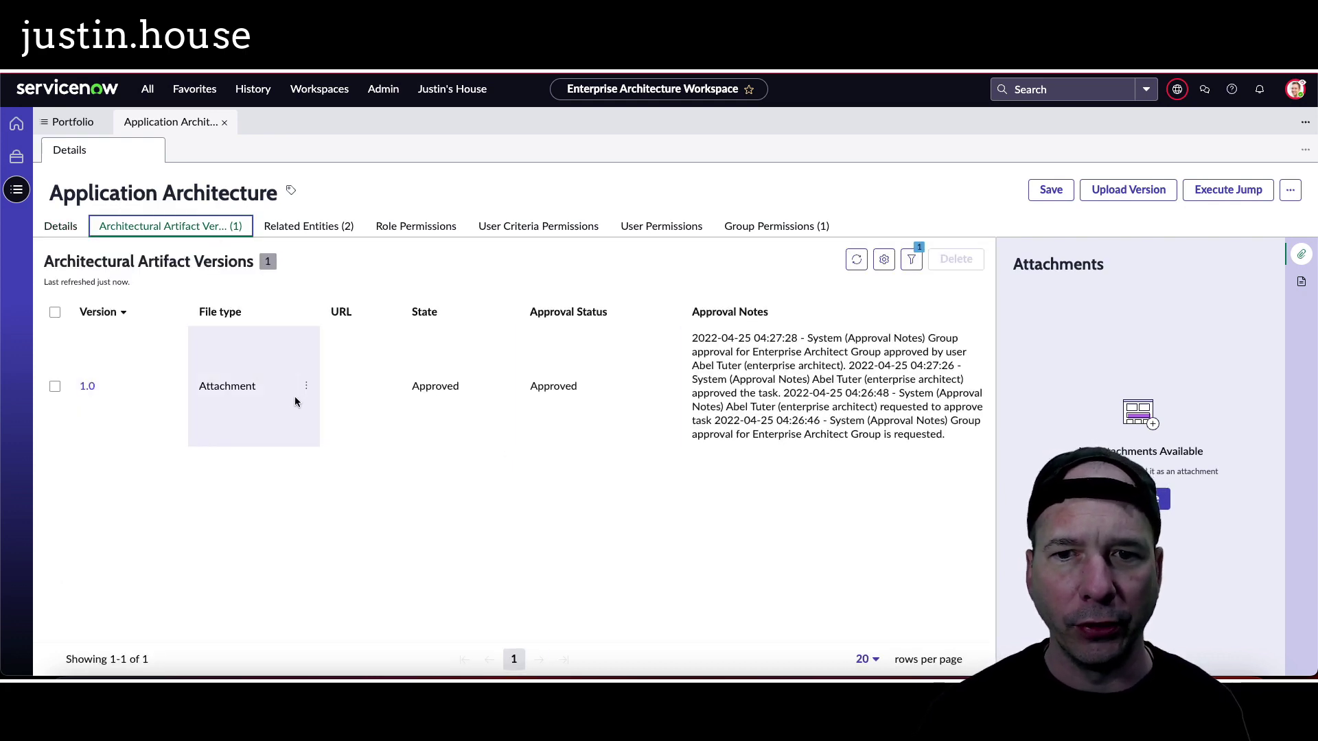
left_click(66, 232)
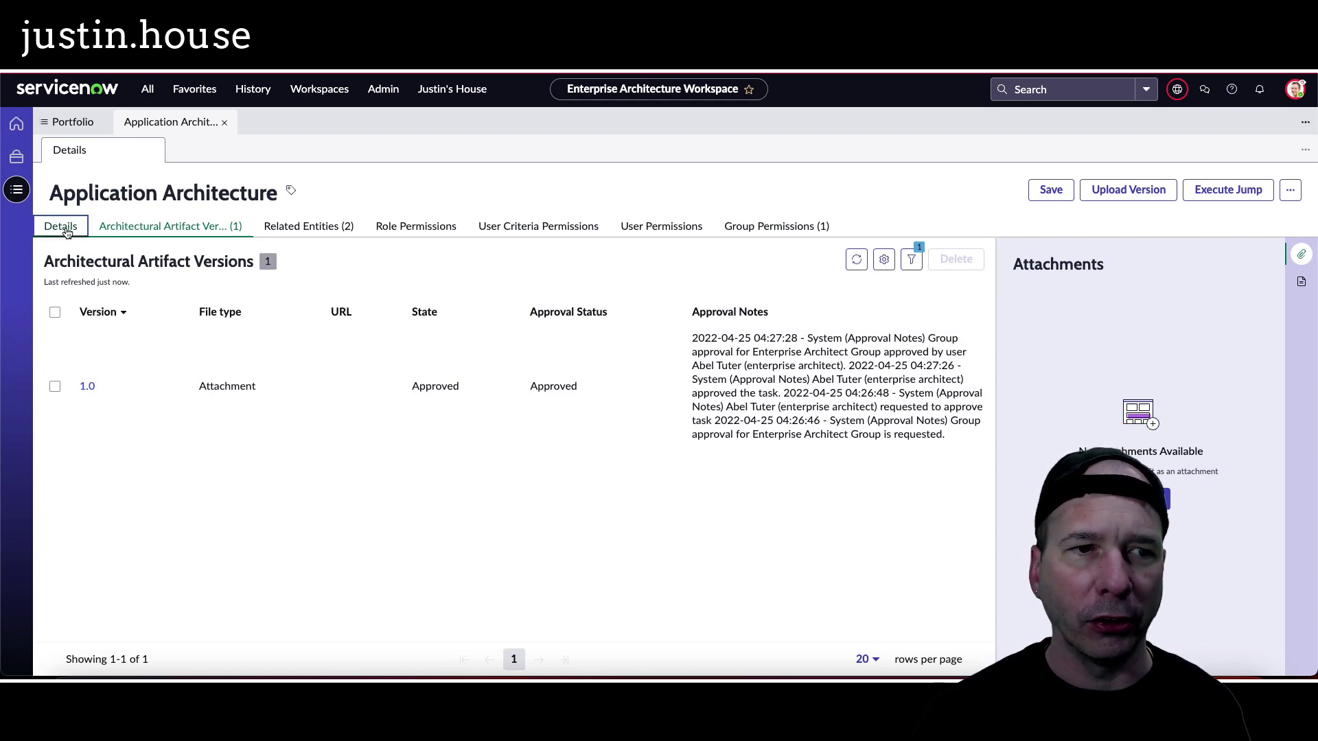